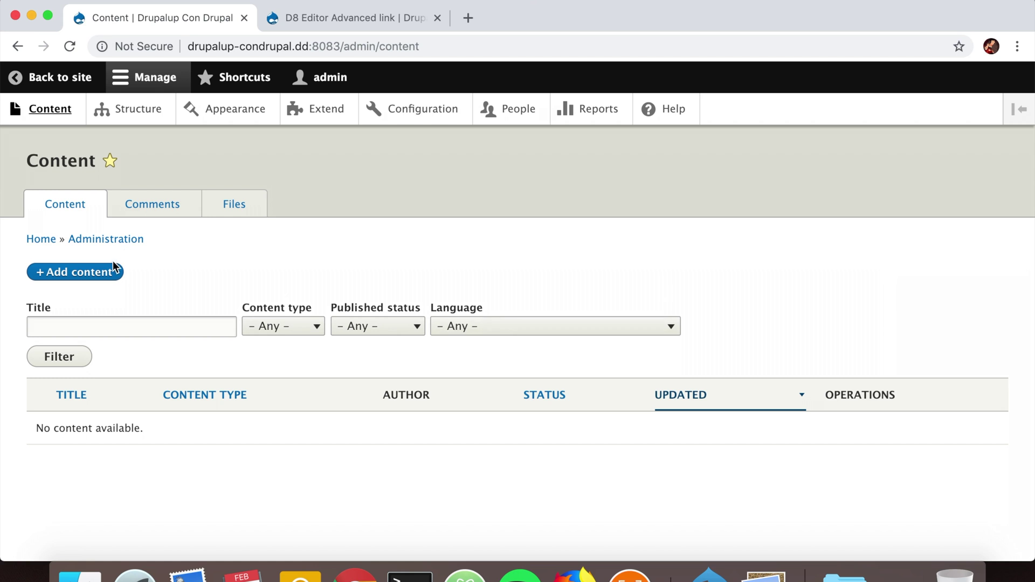
Start a new Article titled 'Test one' with body text 'Link text'.
click(105, 273)
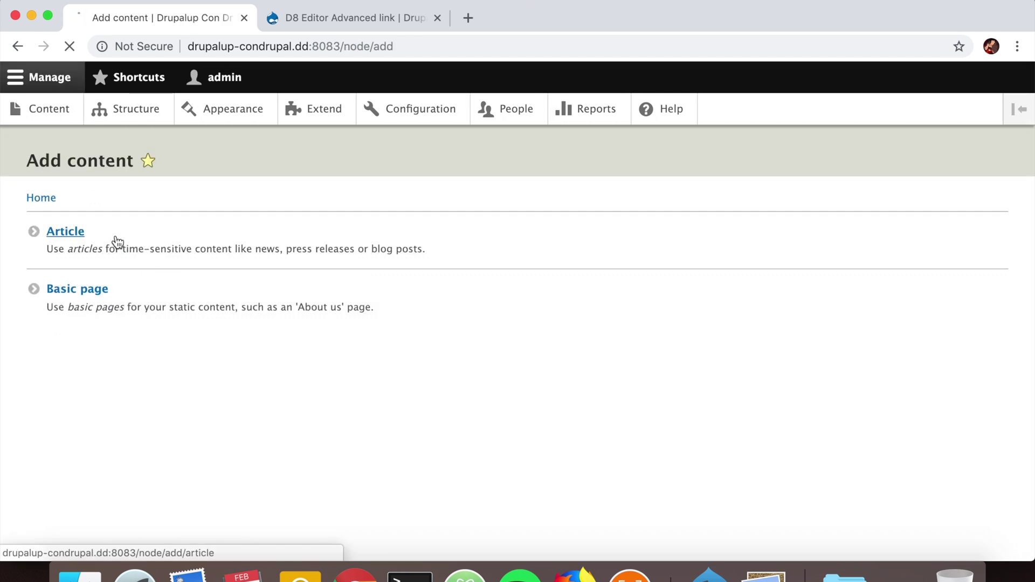
click(116, 239)
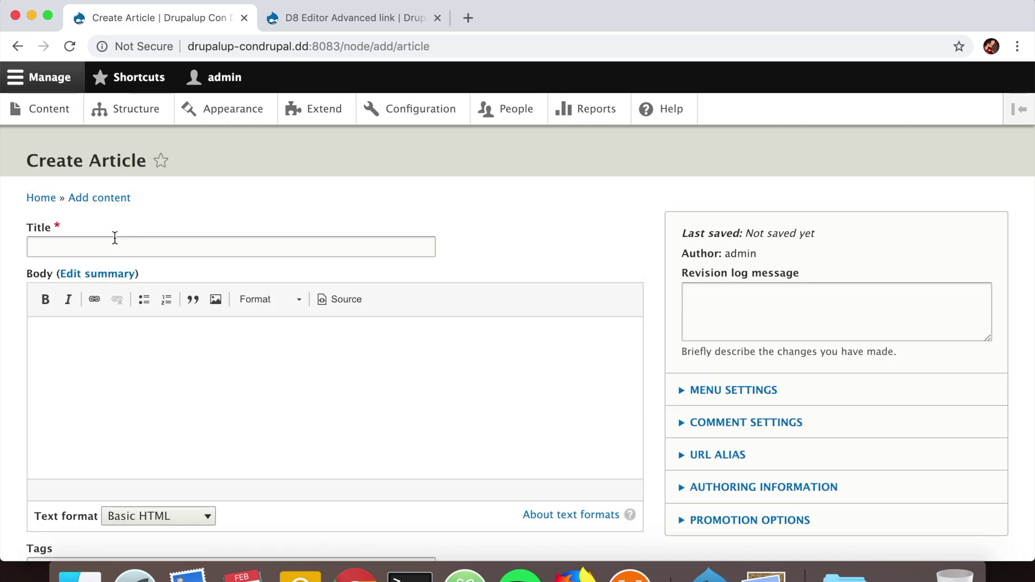
click(114, 240)
text(Test )
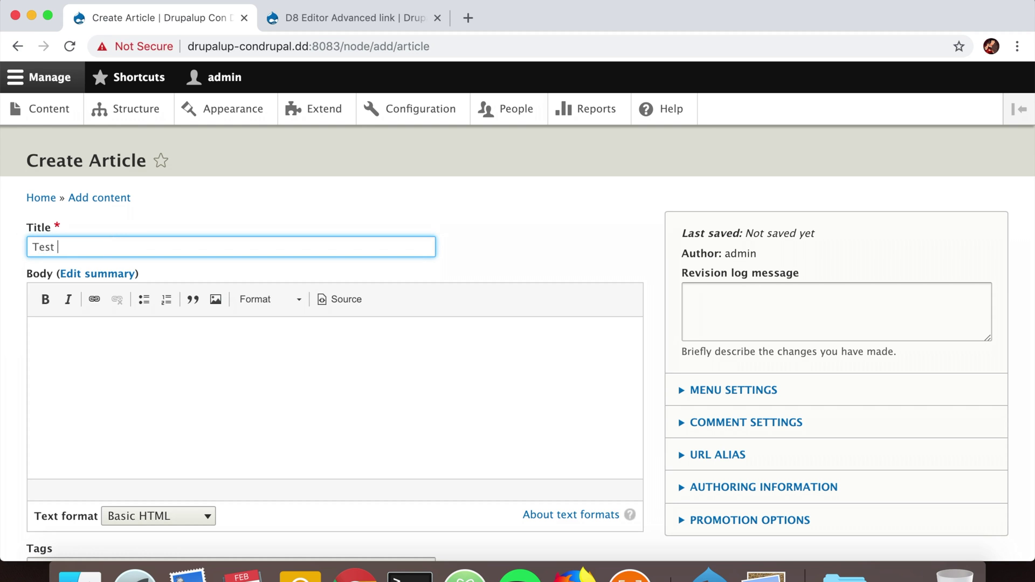
text(one)
click(115, 371)
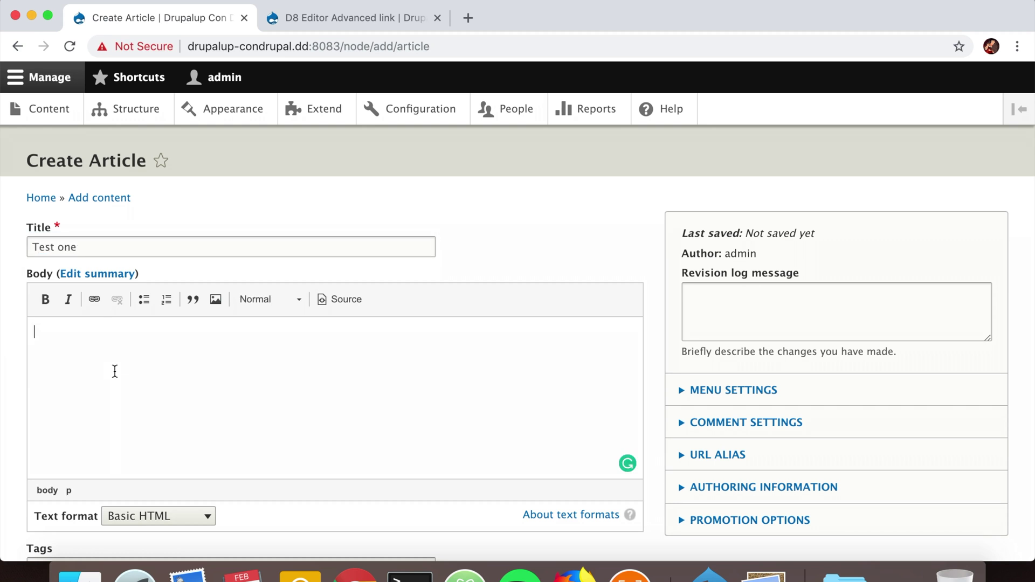
text(Link text)
key(super+a)
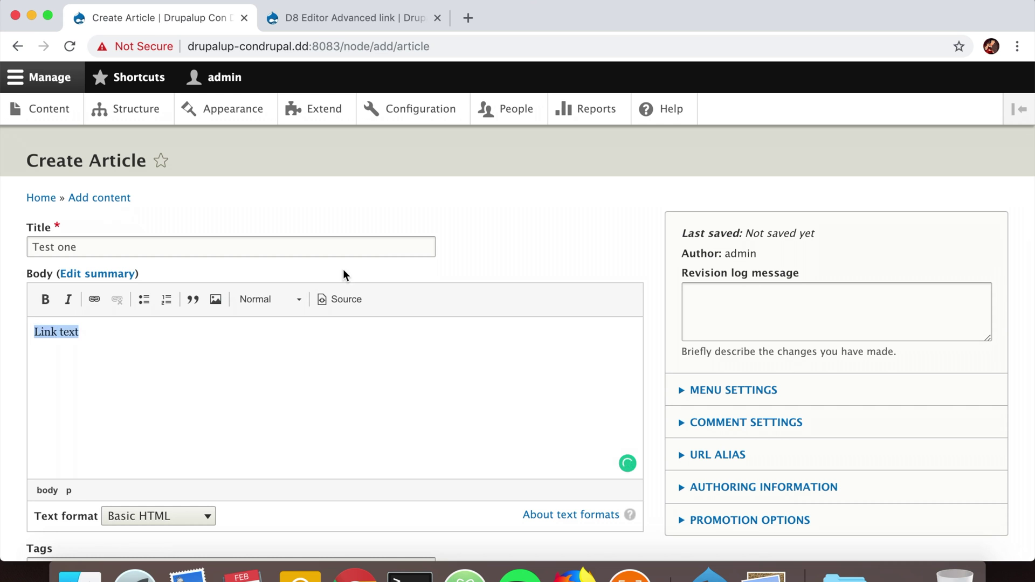
click(99, 301)
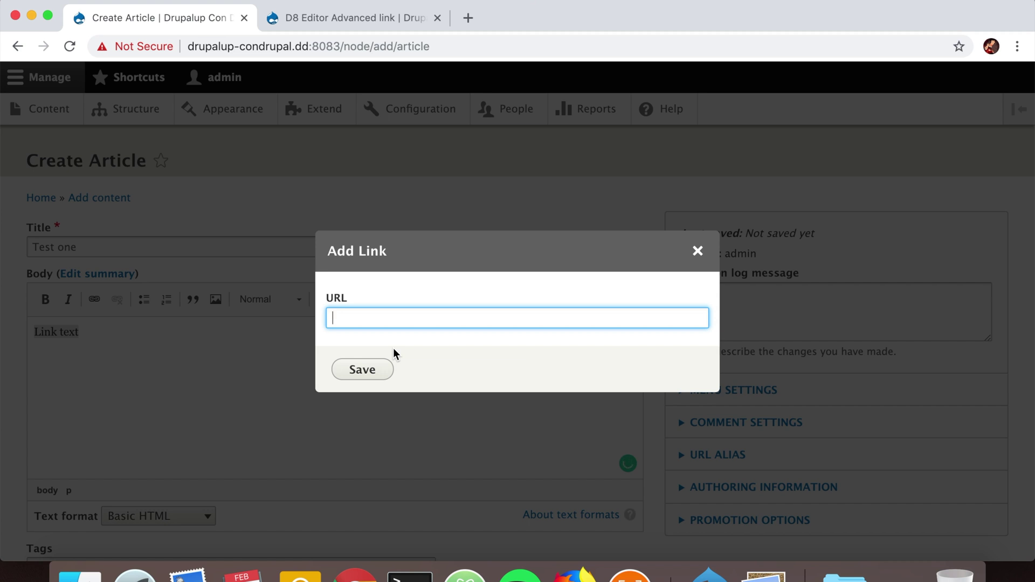
text(google.comhttp://)
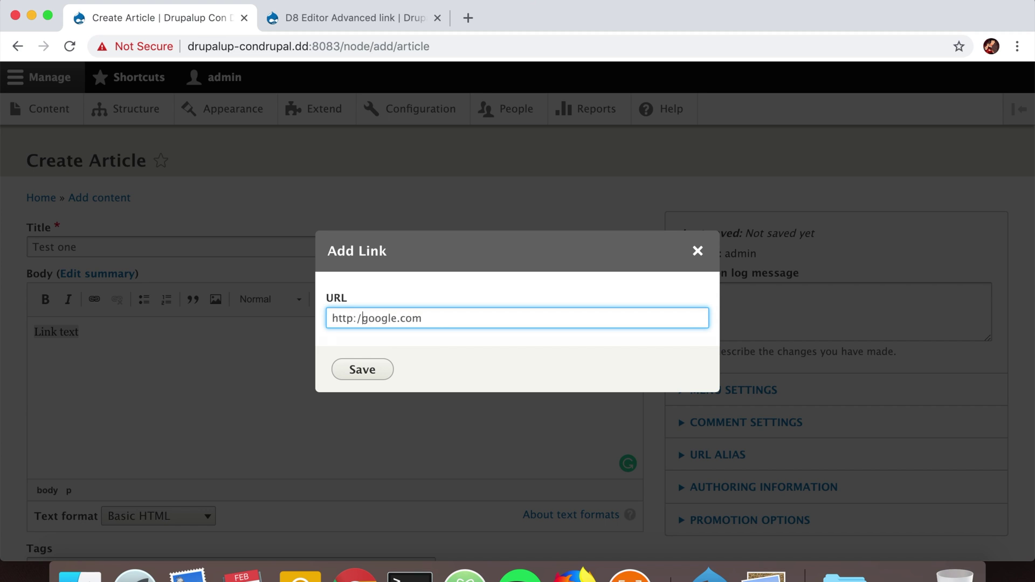
click(364, 371)
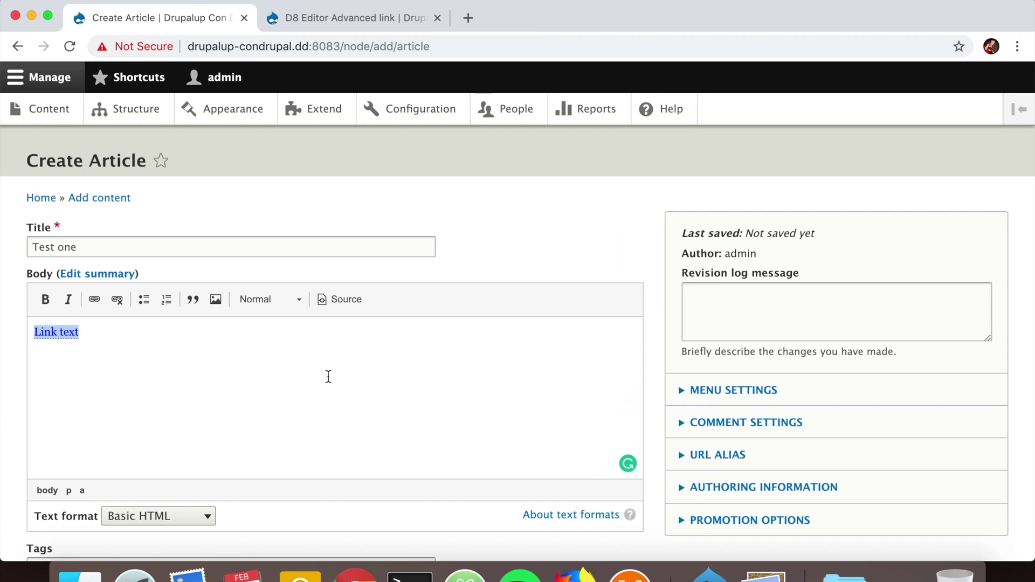
scroll(291, 380, down, 5)
click(60, 479)
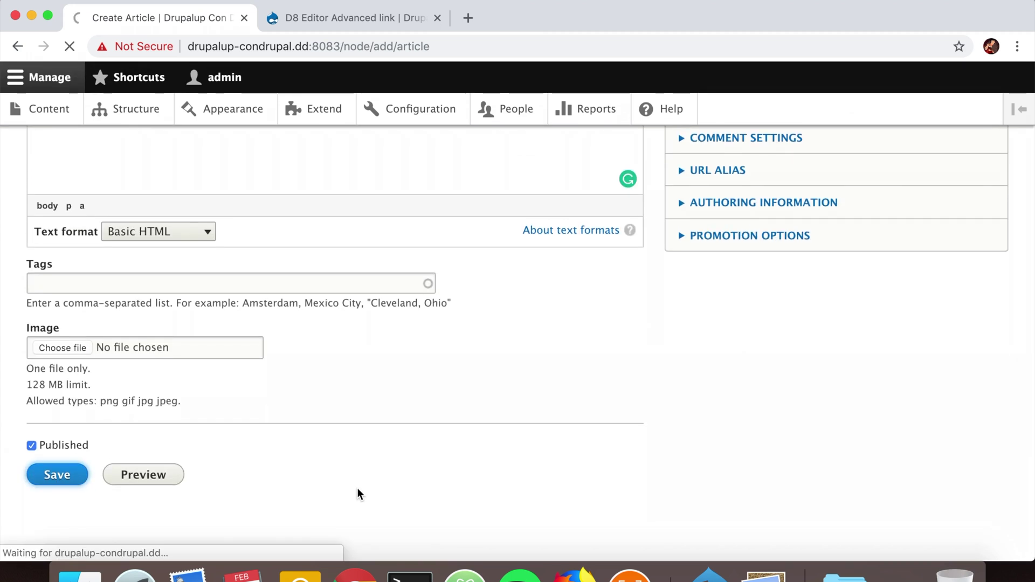
Follow the article's 'Link text' link to Google, then return to the Test one article.
scroll(463, 459, down, 2)
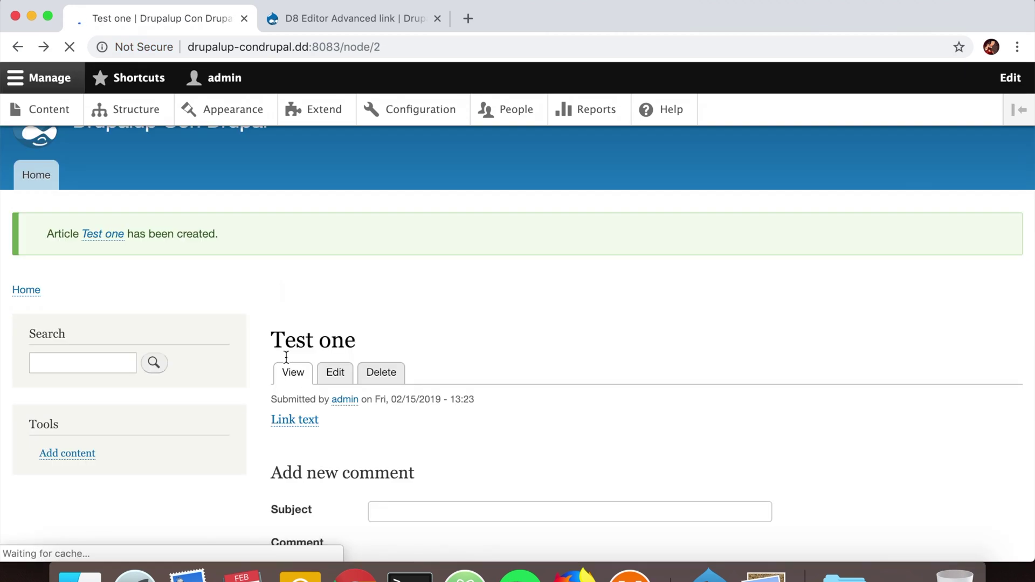
click(303, 422)
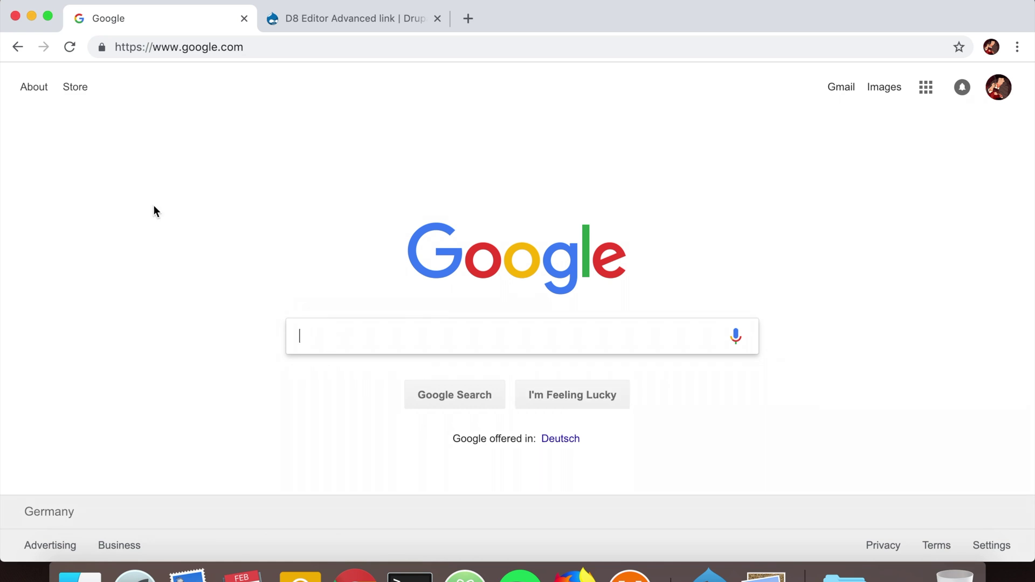
click(18, 47)
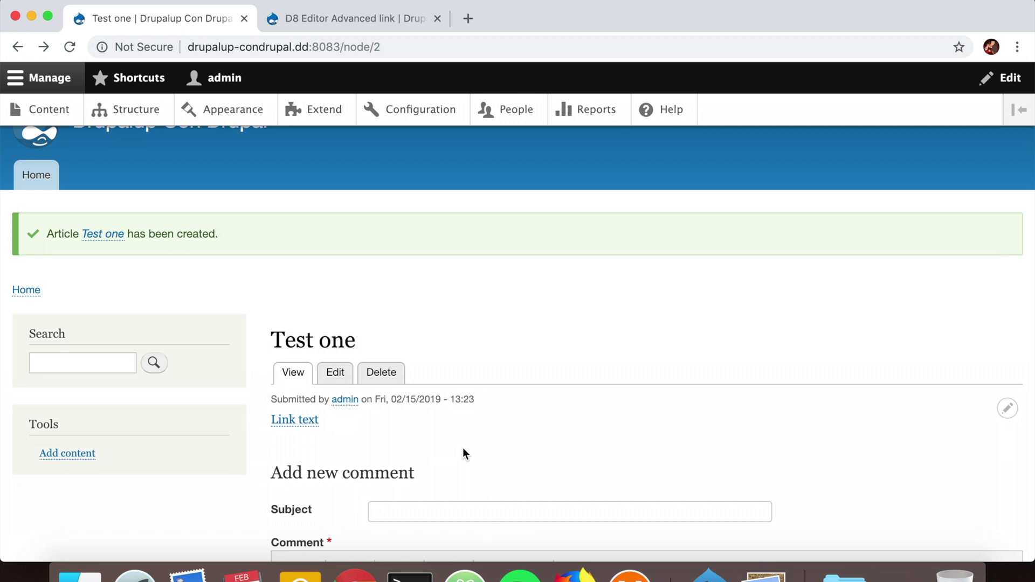
Select 'editor_advanced_link' in the D8 Editor Advanced link page's address, then switch to Acquia Dev Desktop.
click(364, 19)
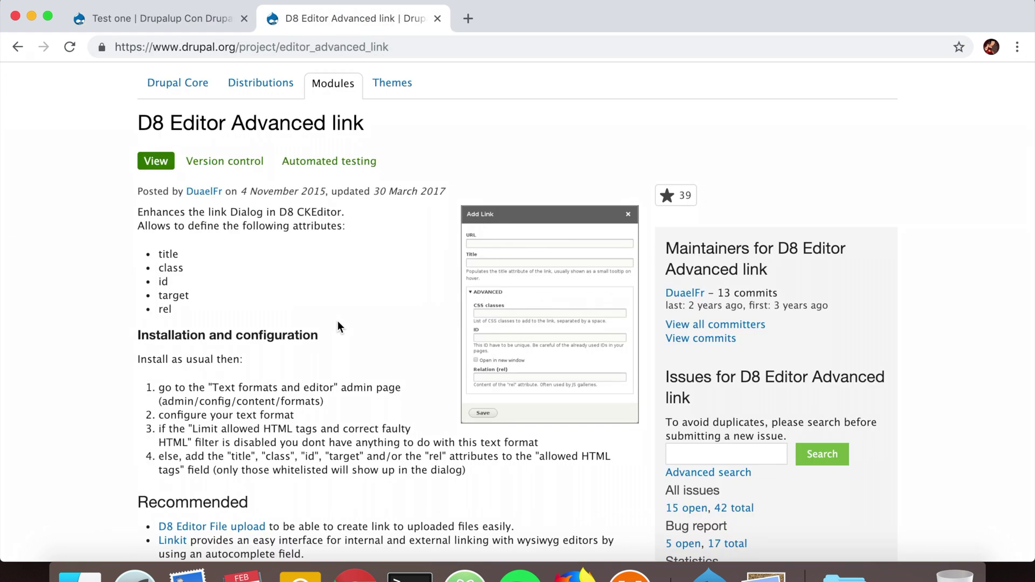
scroll(337, 326, up, 4)
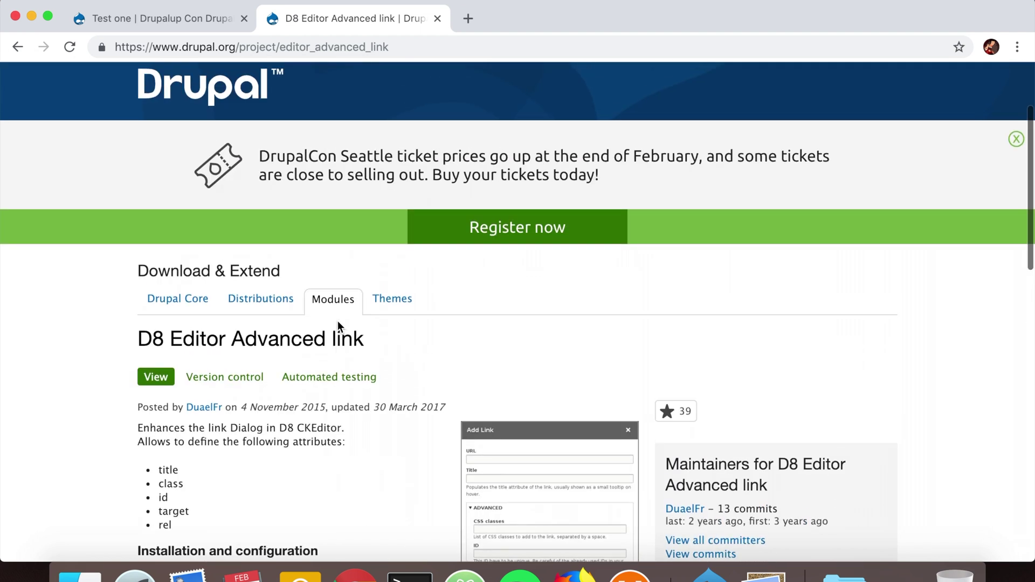
click(319, 49)
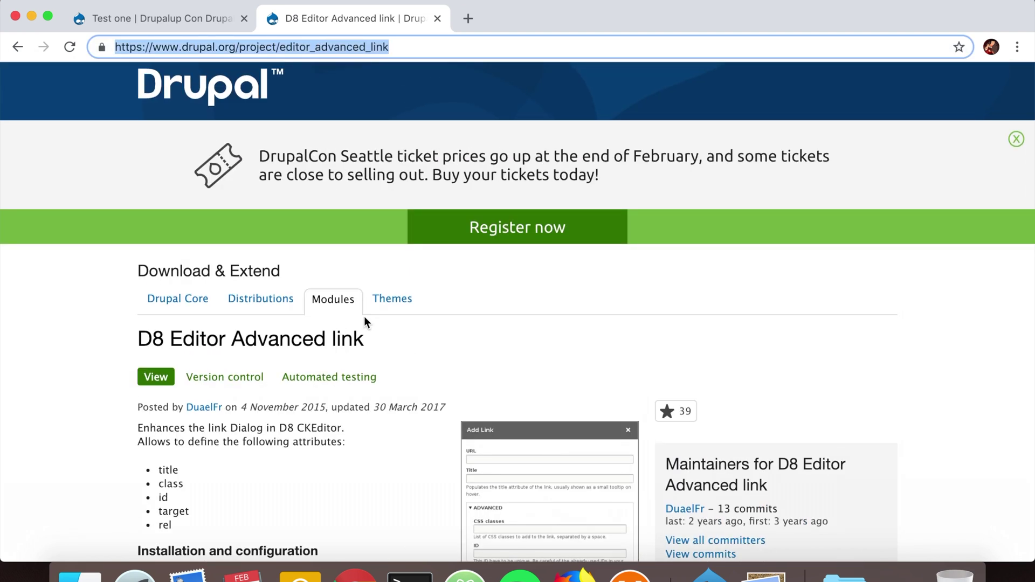
double_click(329, 49)
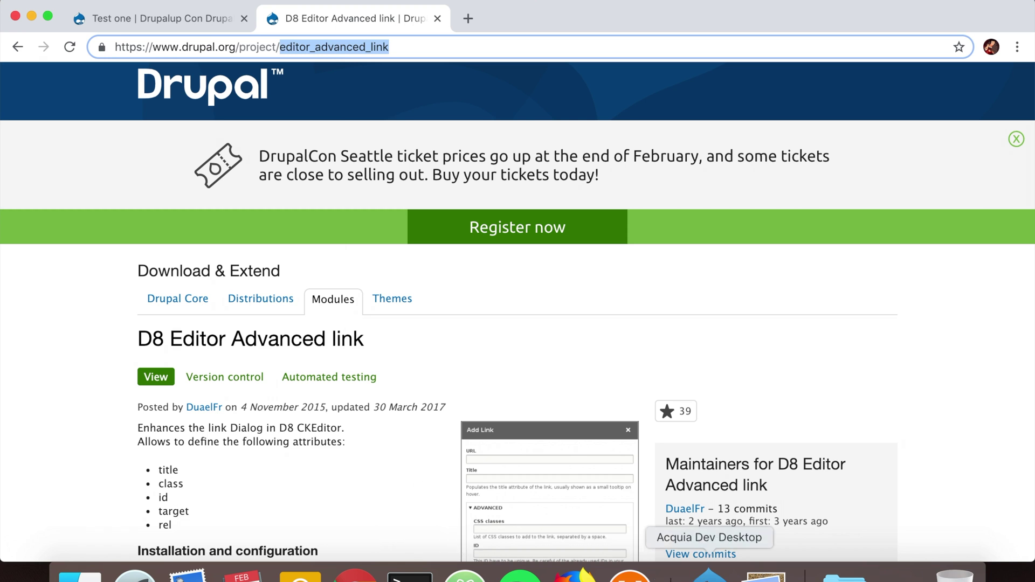
click(710, 575)
Open a full-width terminal in the site's code folder and print the working directory with pwd.
click(835, 98)
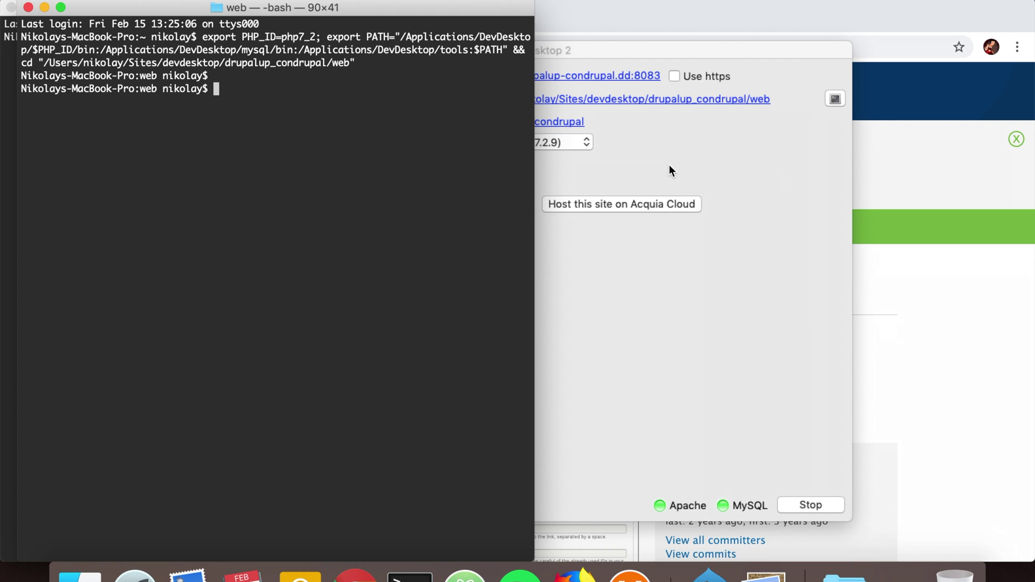
drag(536, 143, 1032, 153)
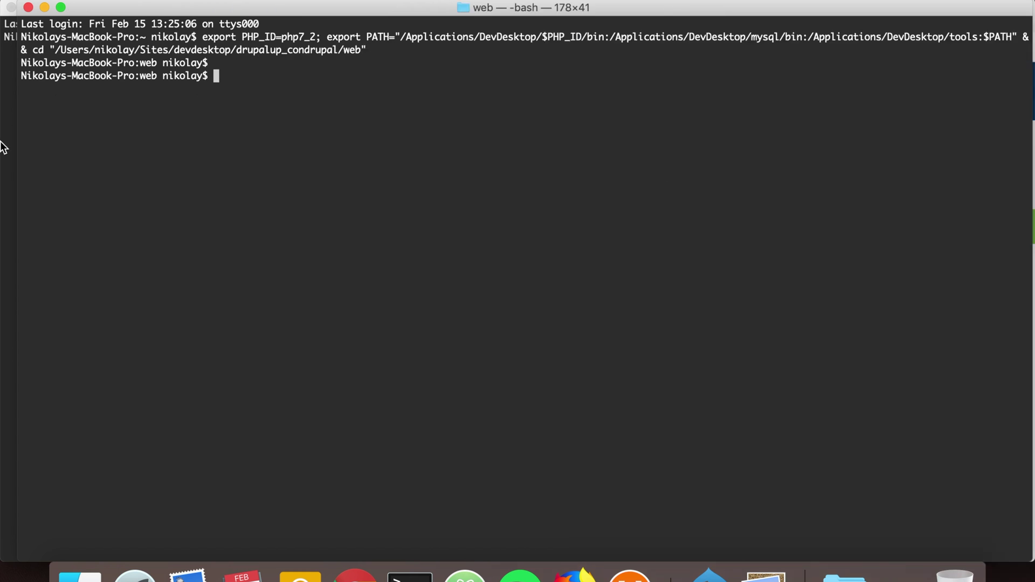
drag(18, 139, 2, 134)
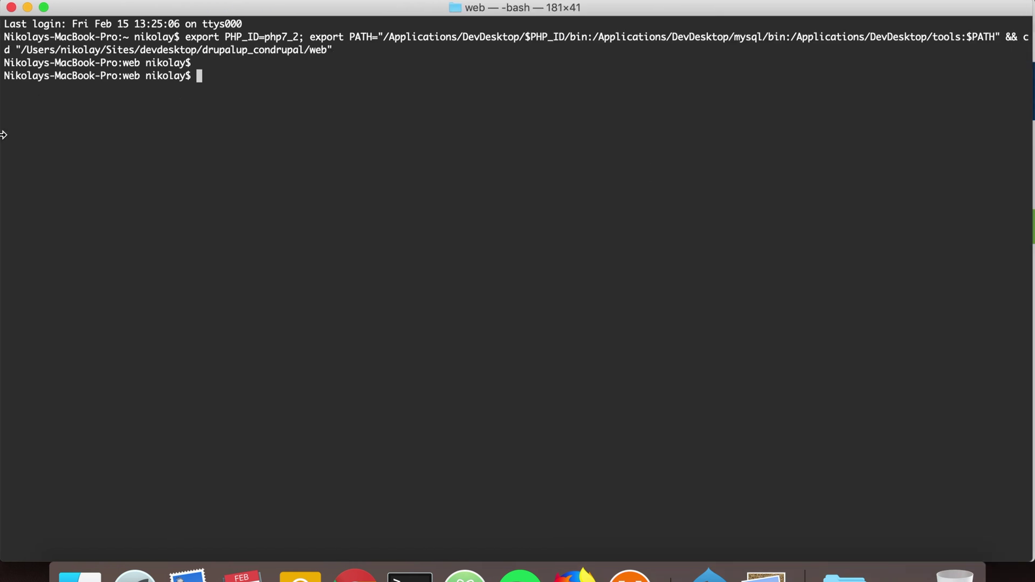
text(pwd)
key(Return)
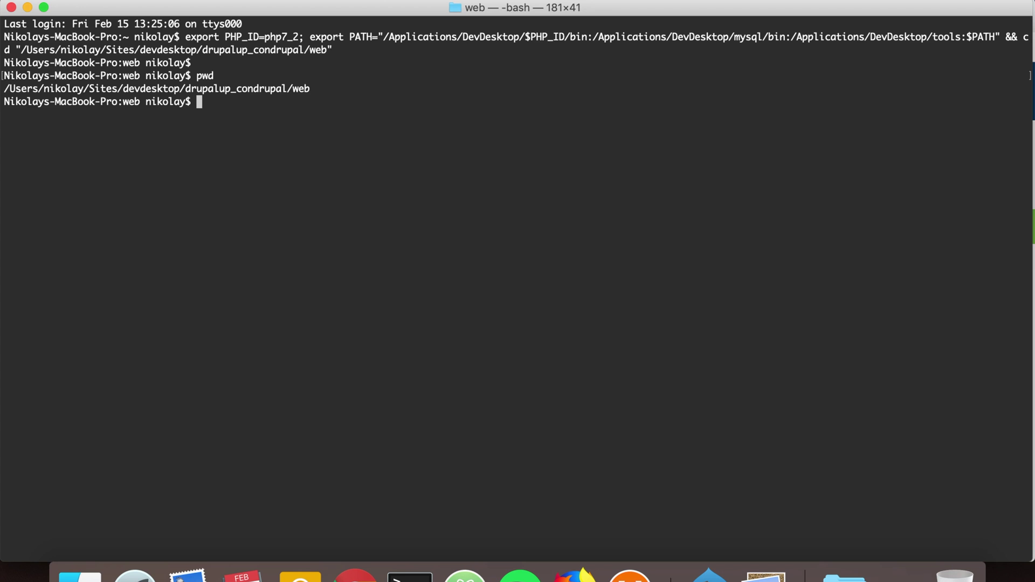
Move up to drupalup_condrupal and run composer require drupal/editor_advanced_link.
text(cd ..)
key(Return)
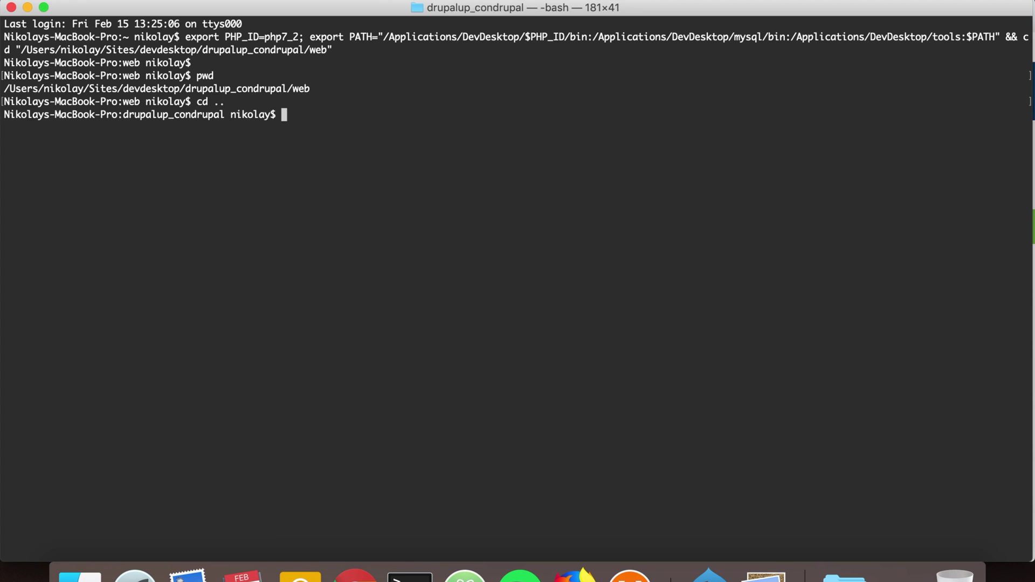
text(composer require drupal)
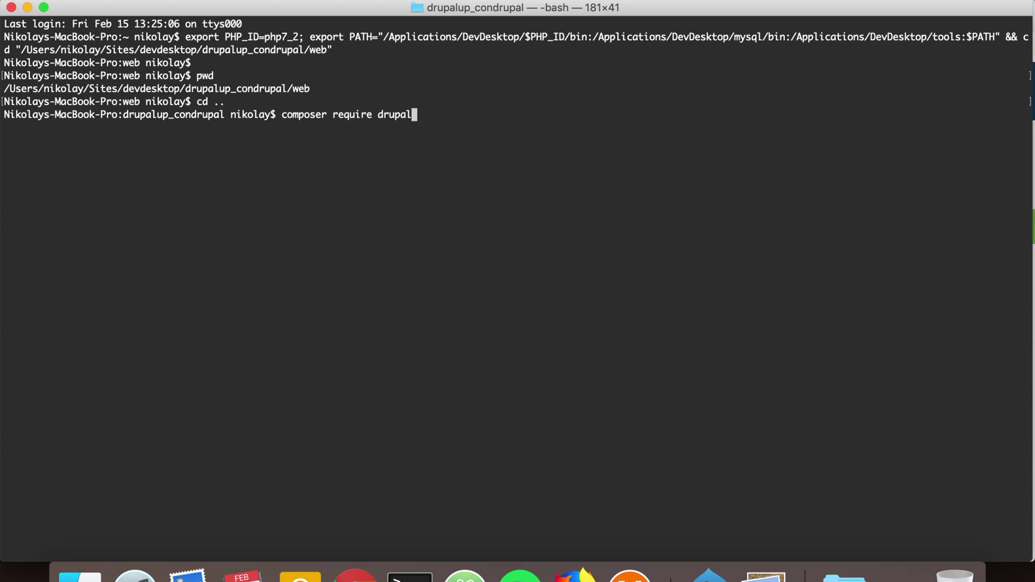
text(/editor_advanced_link)
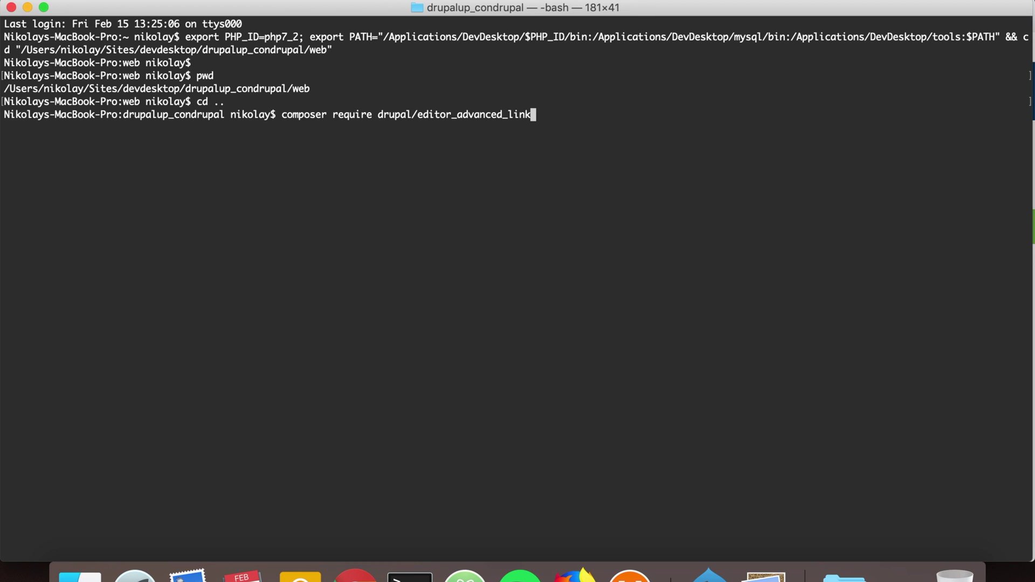
key(Return)
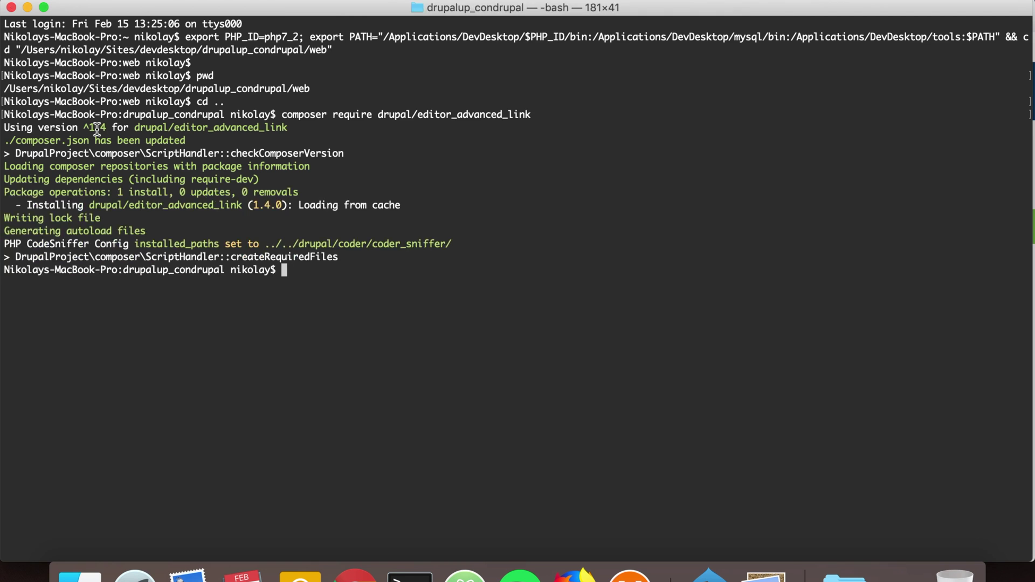
click(355, 575)
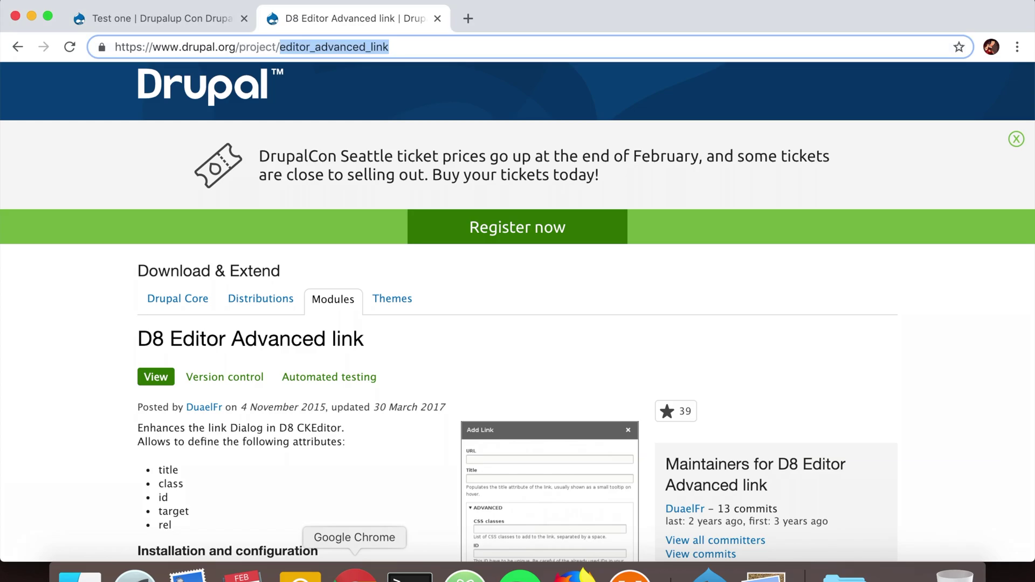
Filter the Extend module list by 'advanc' and install the Advanced Link module.
click(194, 19)
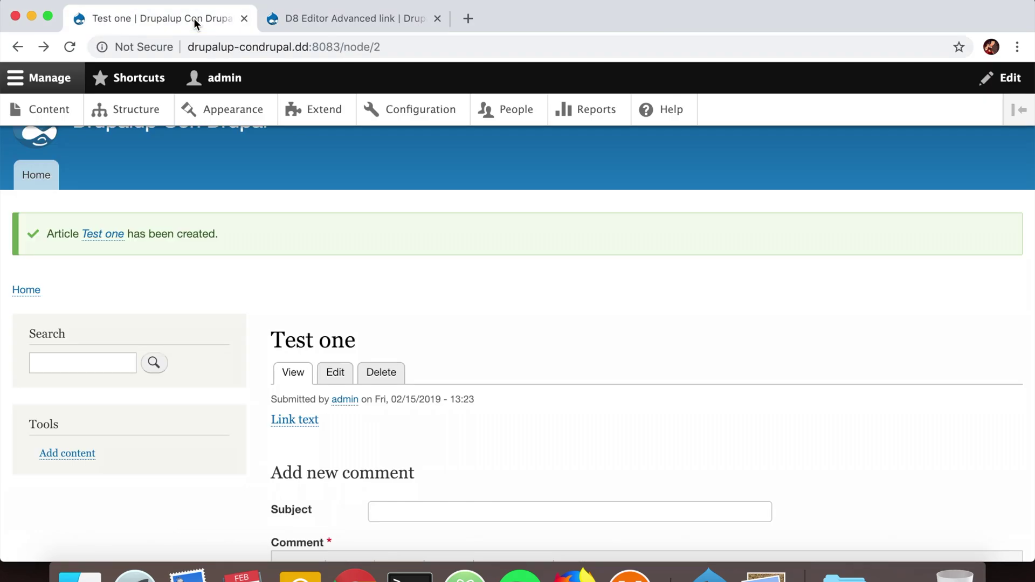
click(340, 114)
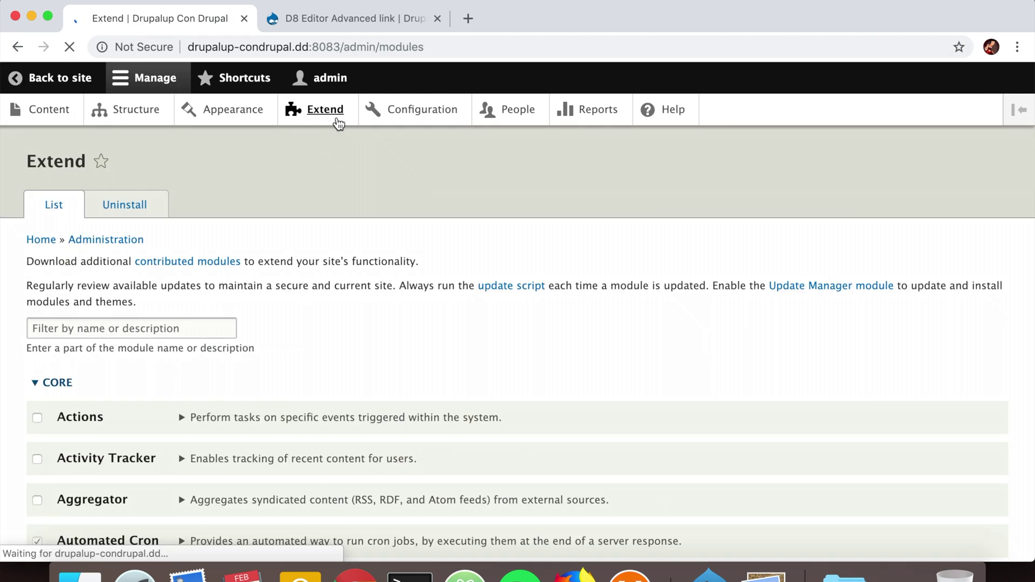
click(169, 327)
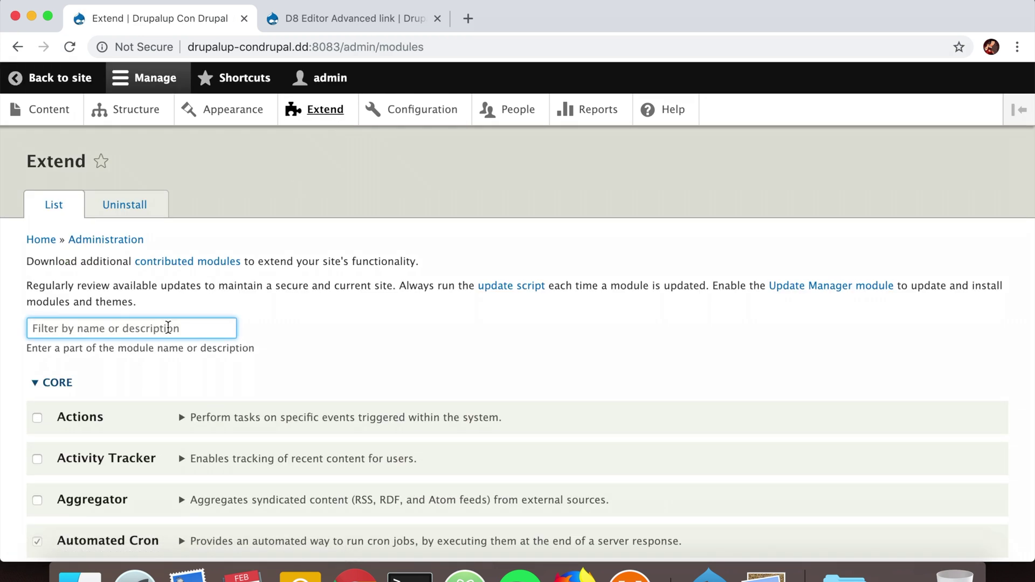
text(advanc)
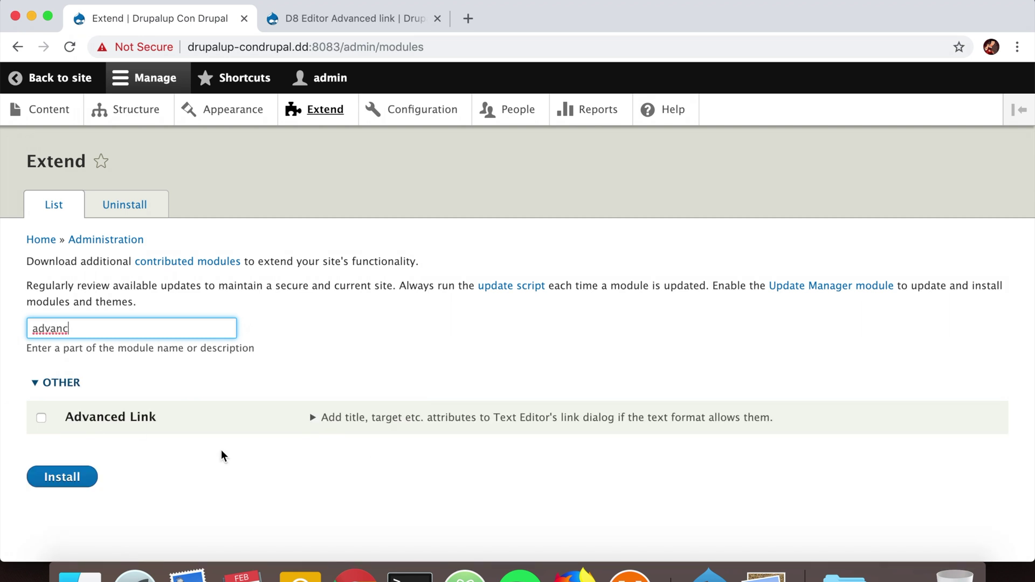
click(104, 422)
click(80, 485)
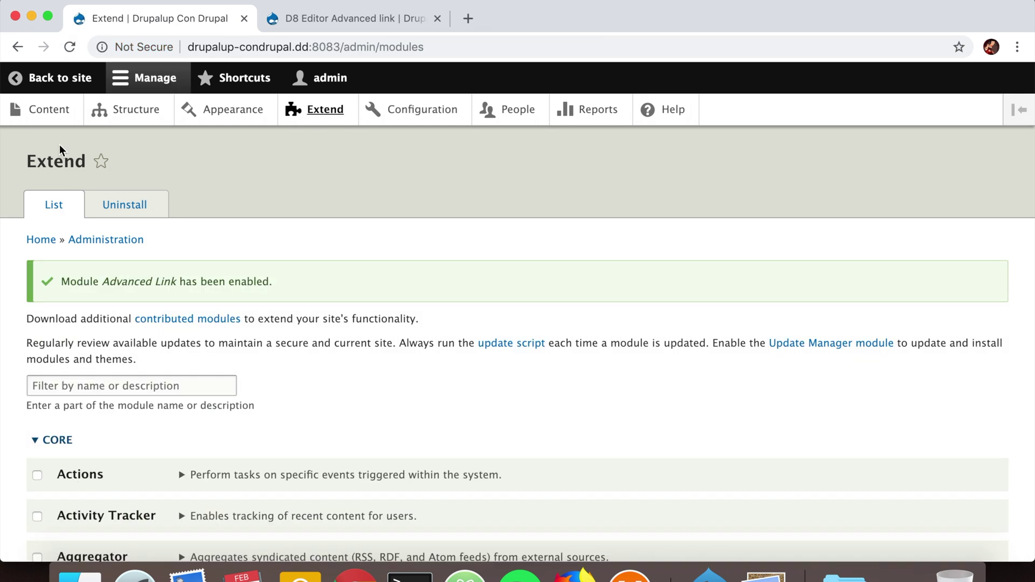
Go to the Content list and open the Configuration overview in a separate tab.
click(55, 119)
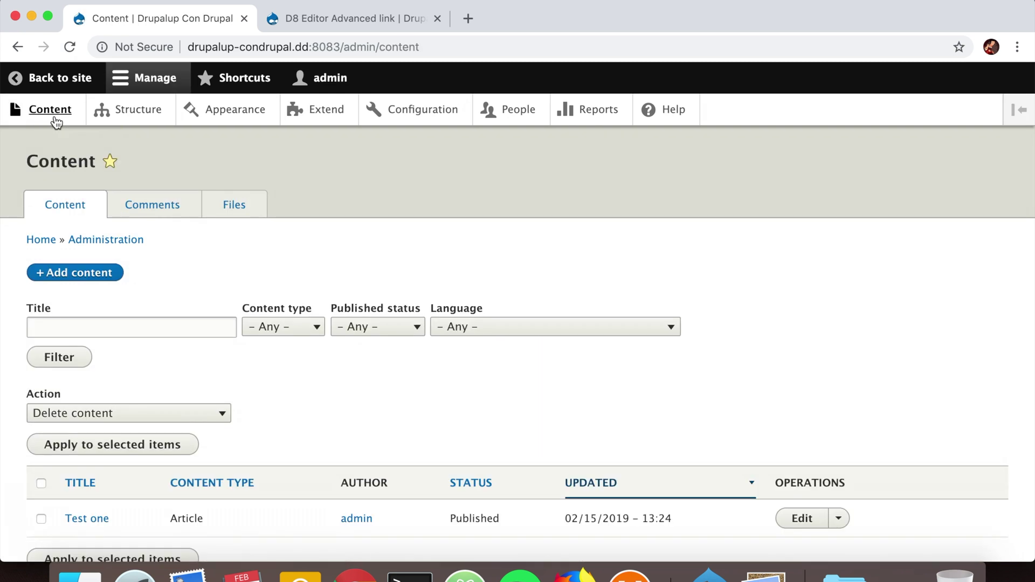
scroll(486, 458, down, 3)
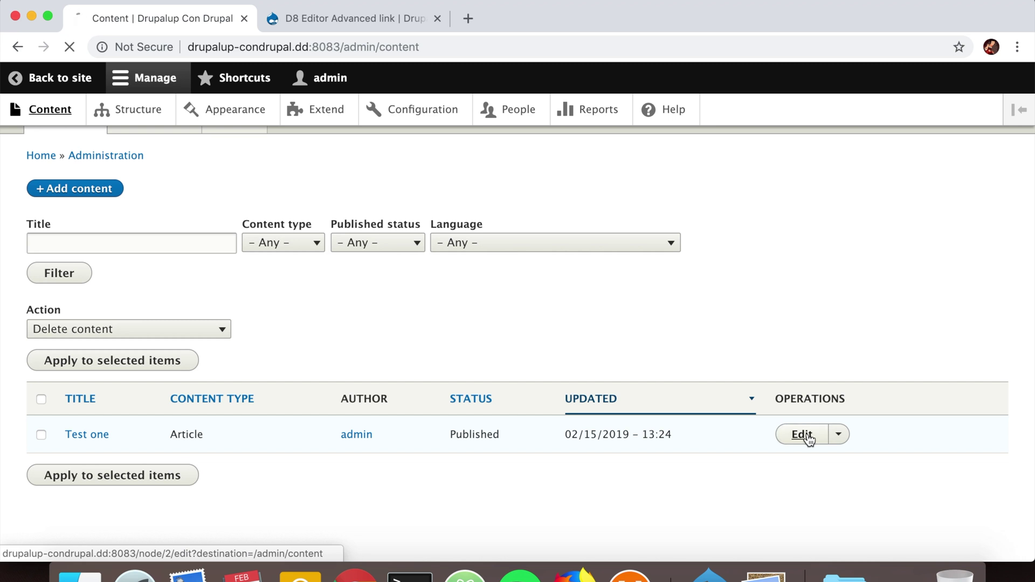
scroll(428, 398, down, 3)
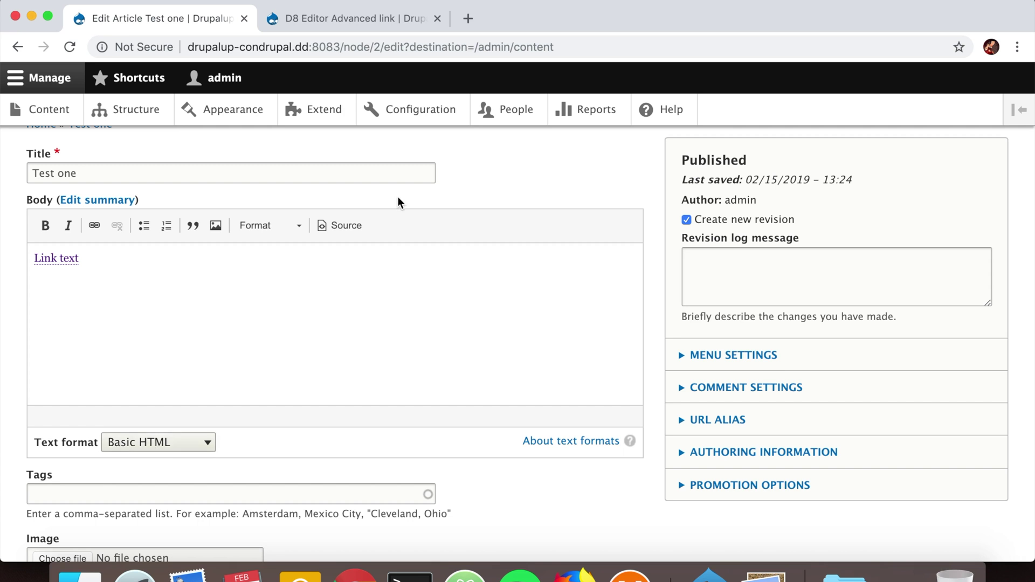
super+click(422, 120)
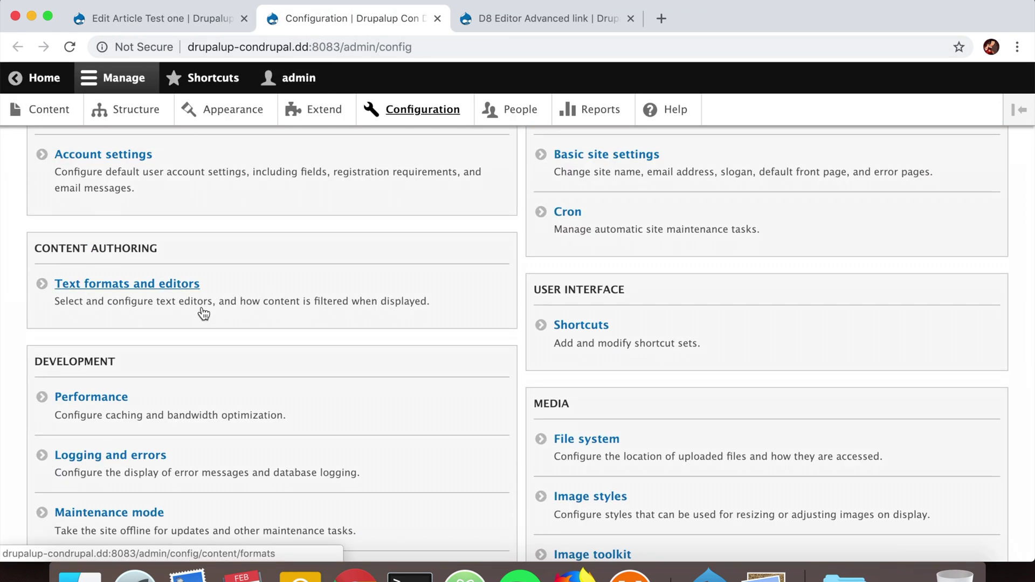
Open Basic HTML's settings from Text formats and editors and select its Allowed HTML tags list.
click(203, 314)
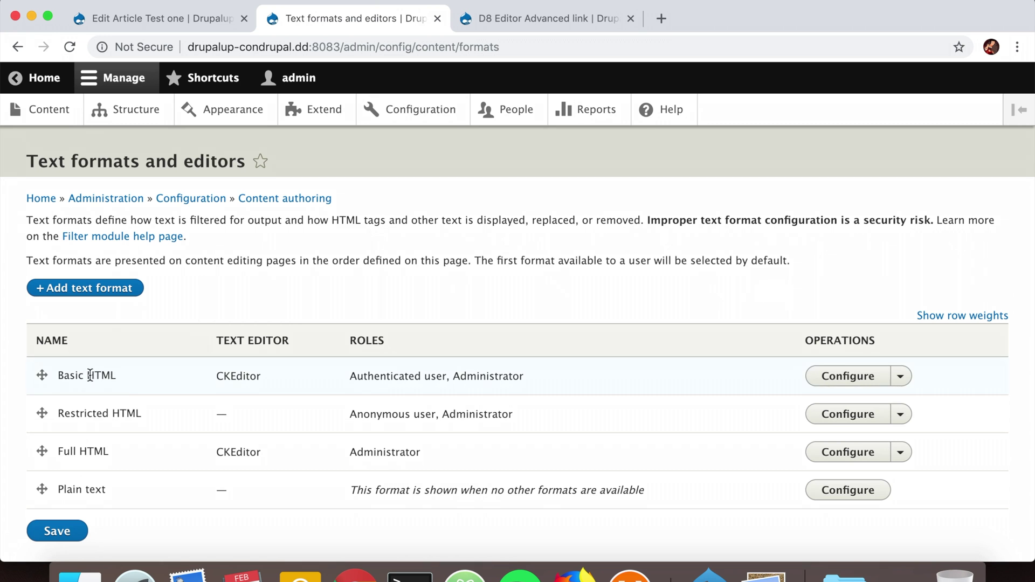
click(851, 382)
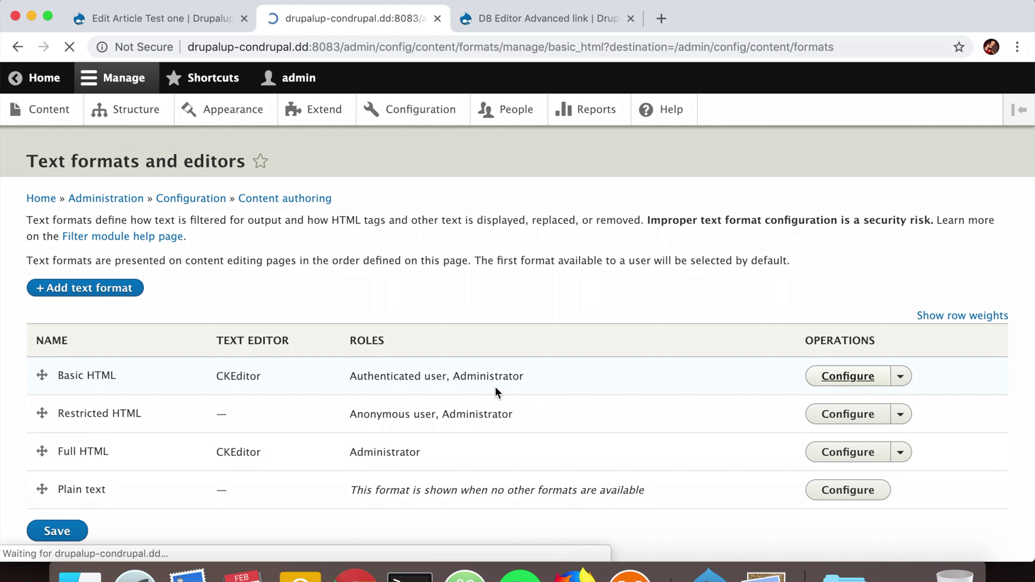
scroll(495, 386, down, 10)
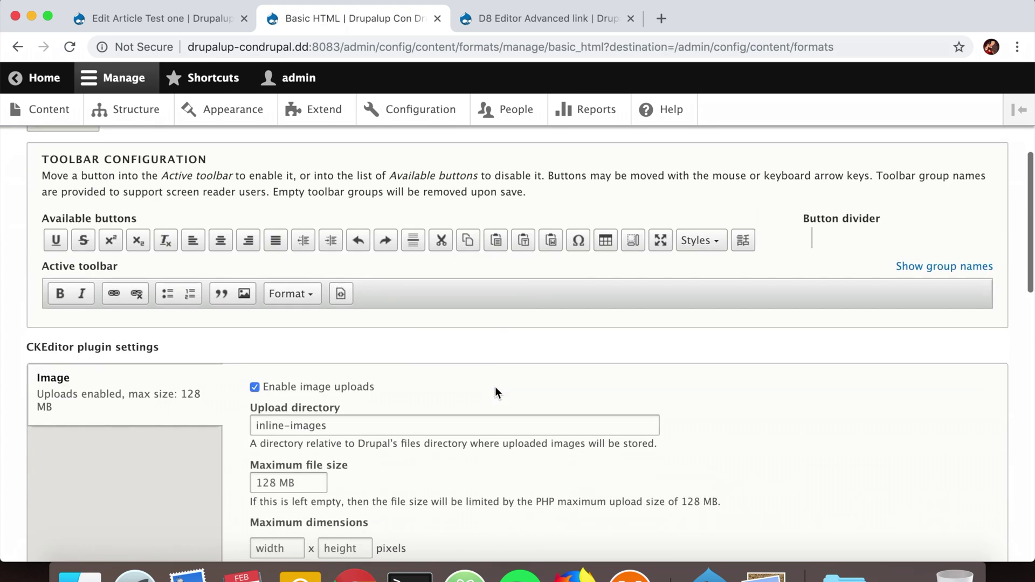
scroll(496, 387, down, 5)
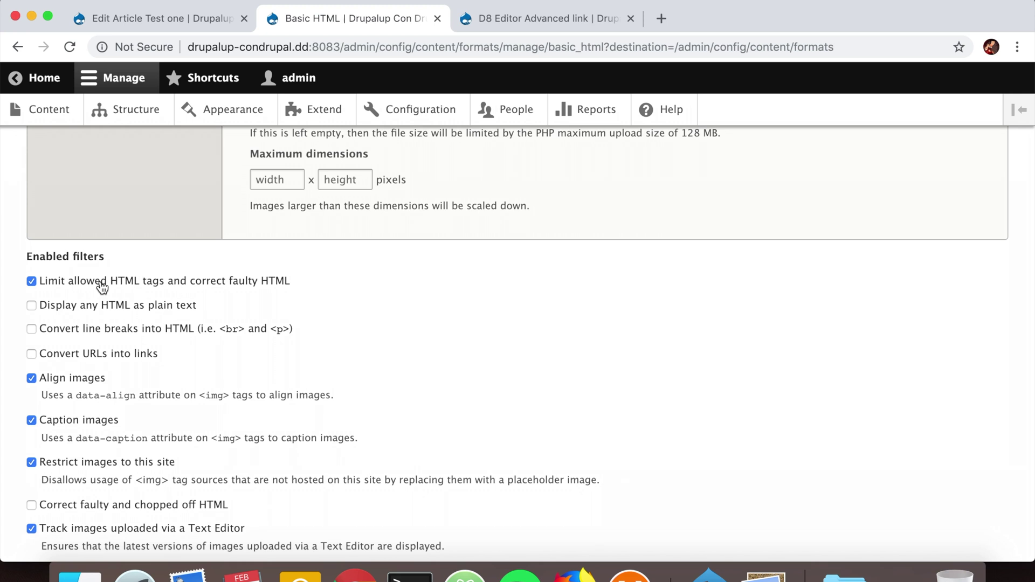
scroll(102, 288, down, 10)
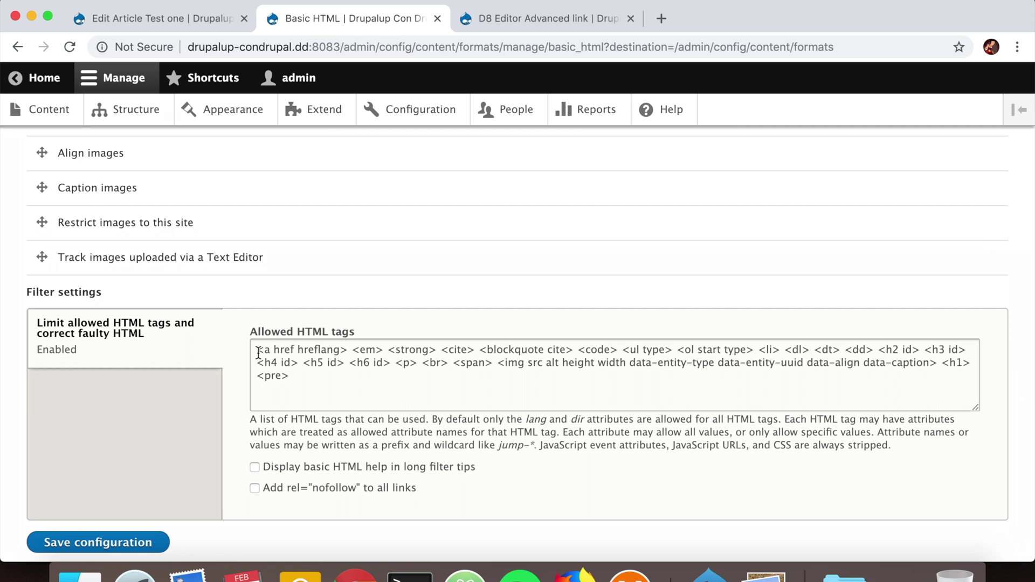
drag(259, 353, 351, 397)
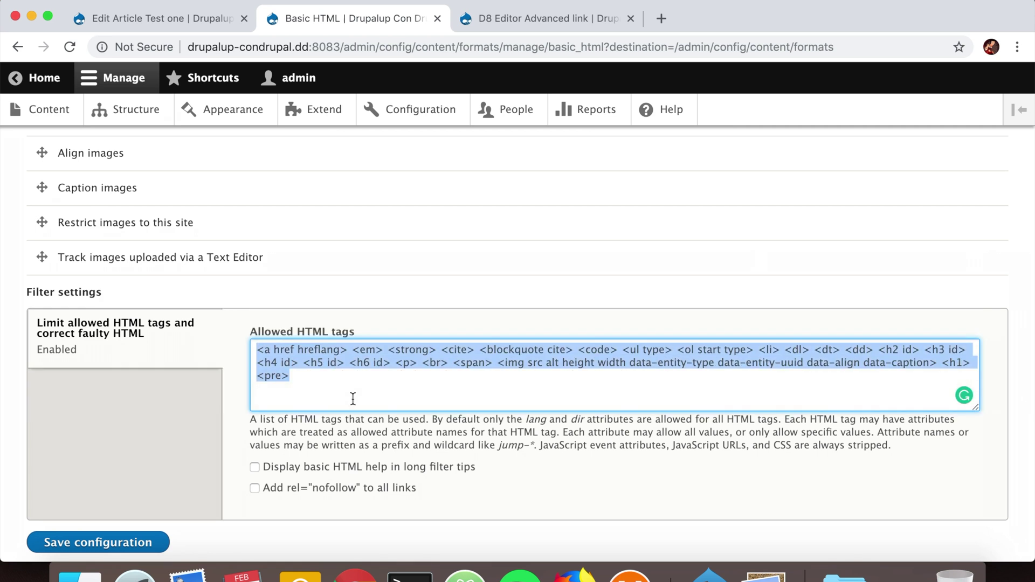
Look up the word 'target' in the Advanced link project page instructions.
click(176, 21)
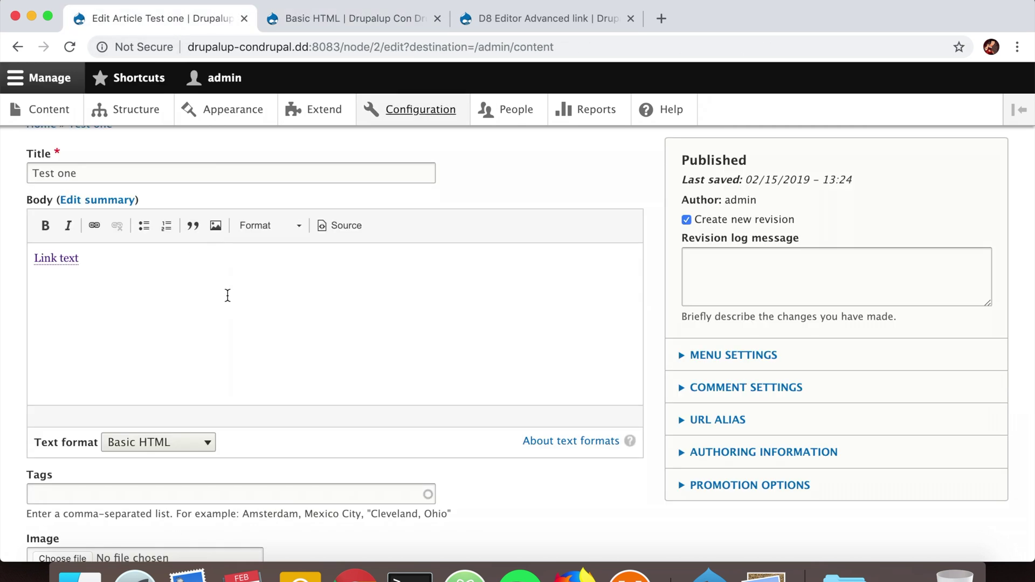
click(366, 20)
click(335, 393)
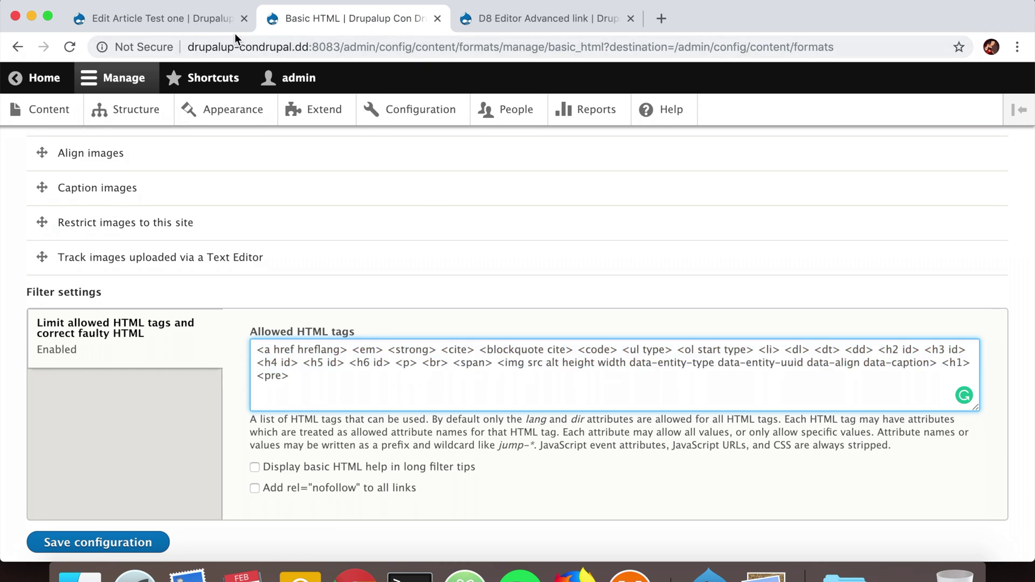
click(519, 27)
scroll(361, 500, down, 7)
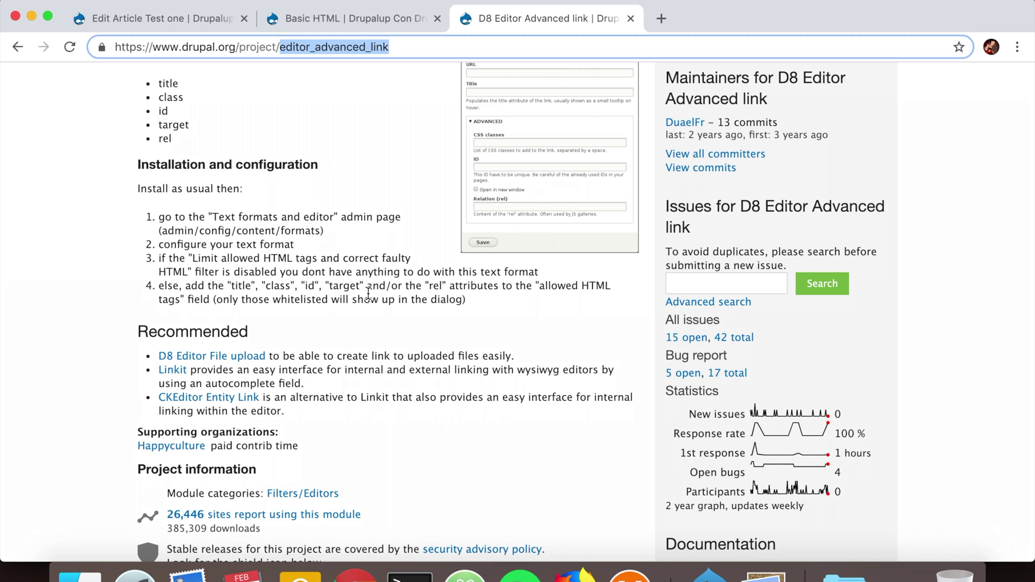
double_click(343, 286)
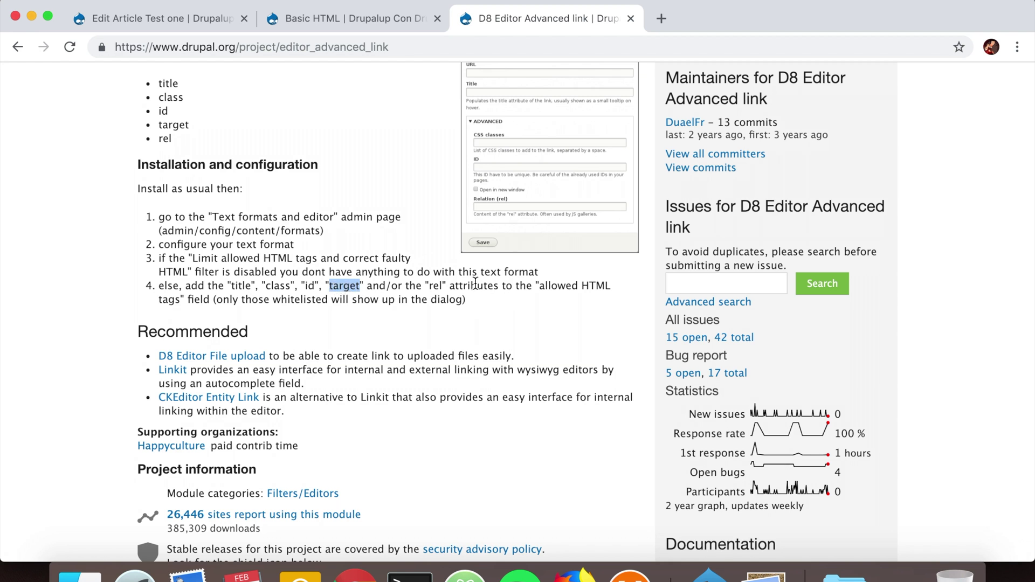
Add 'target' to <a href hreflang> in Allowed HTML tags and save the Basic HTML format.
click(341, 24)
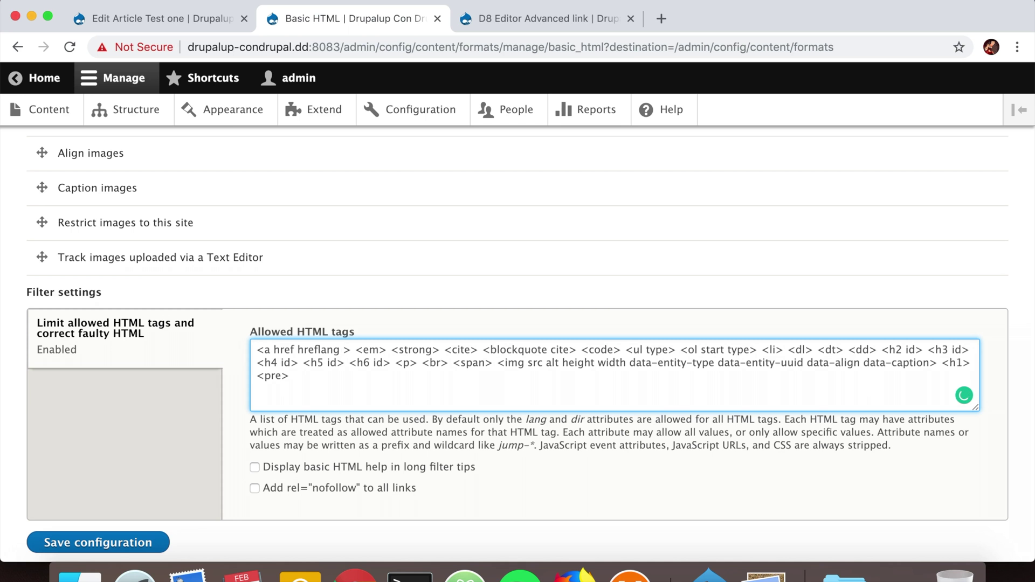
text(target)
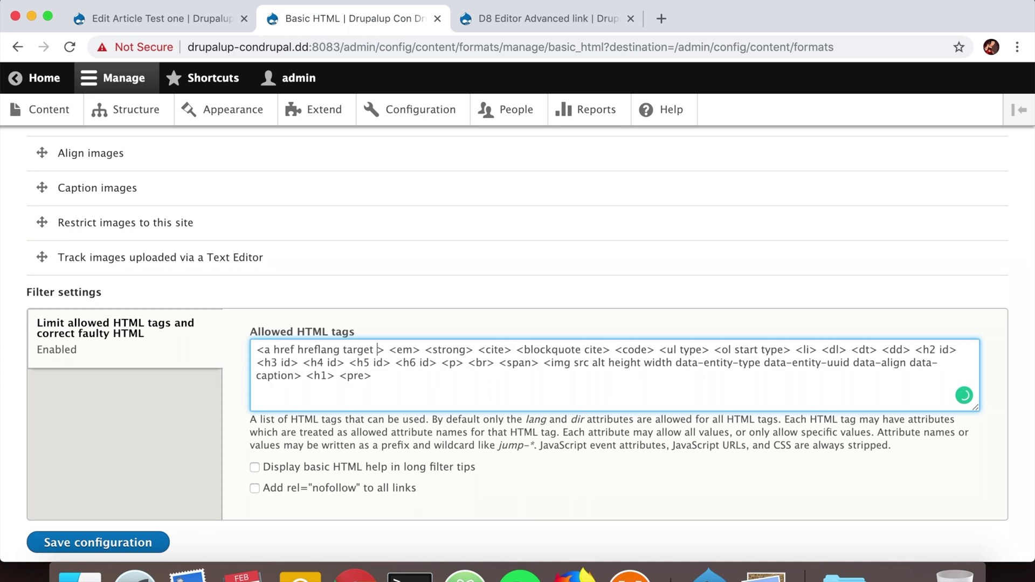
key(BackSpace)
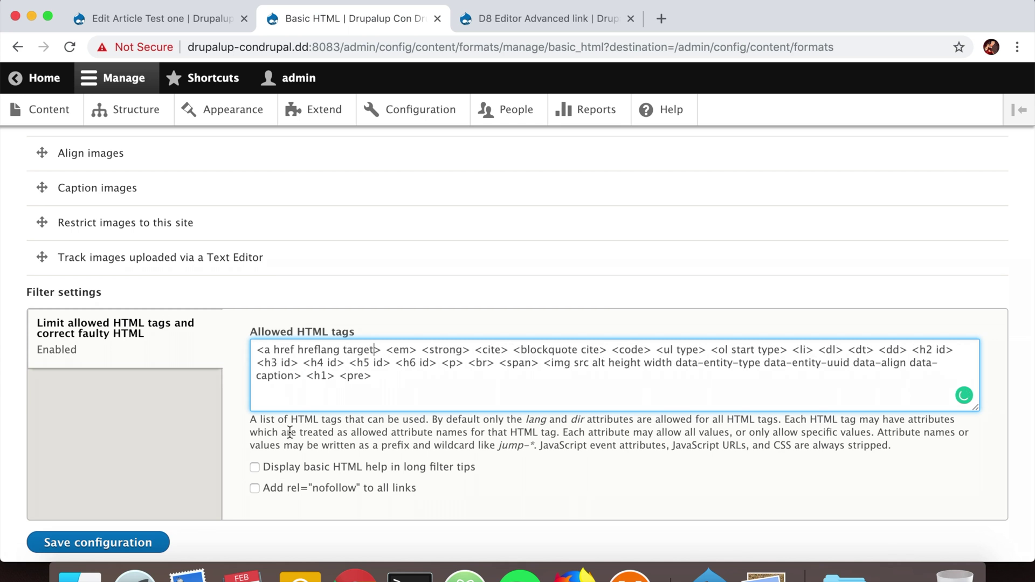
click(123, 543)
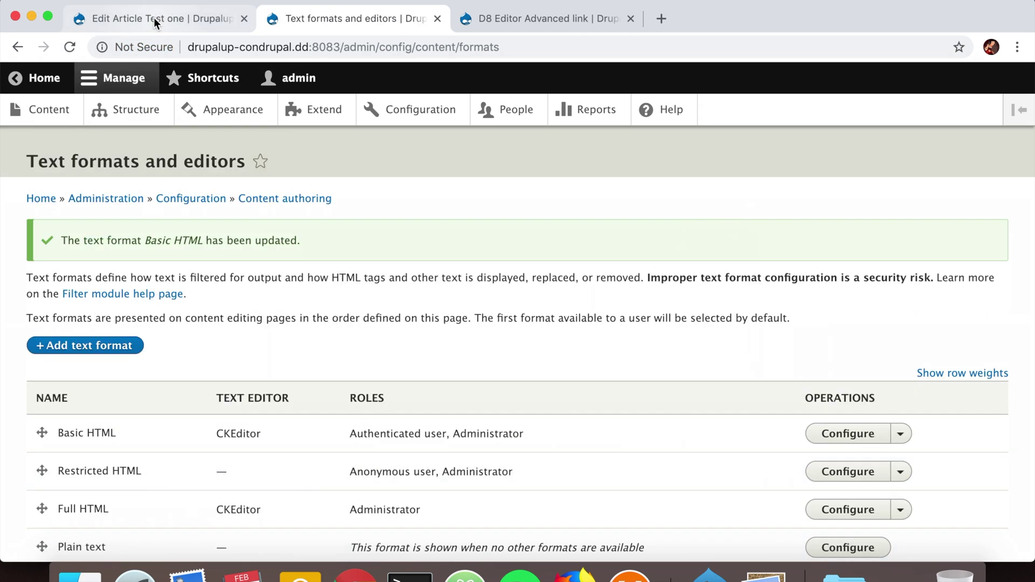
click(153, 17)
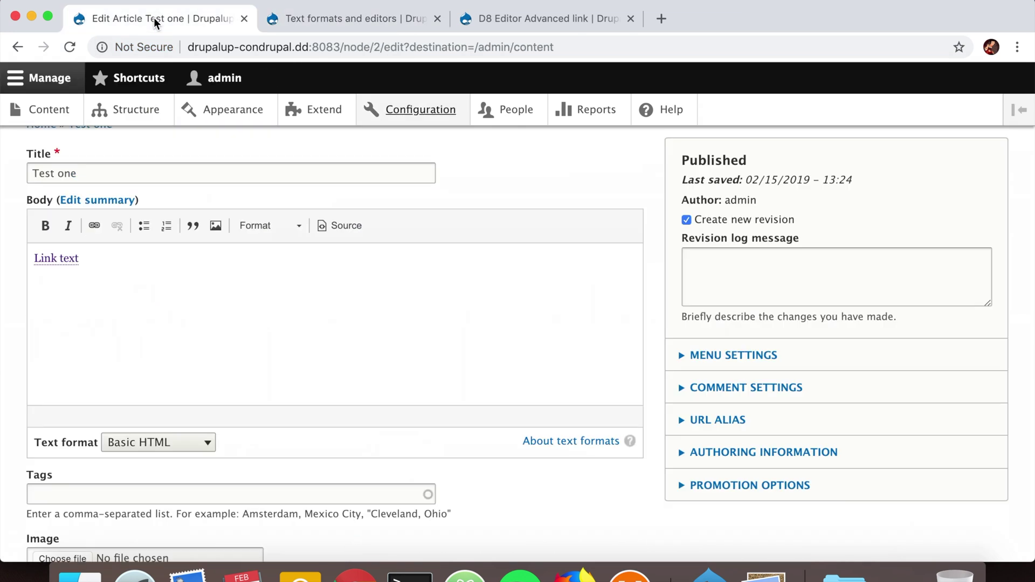
Reload the article form and review the Link text link's advanced options in Edit Link.
click(71, 48)
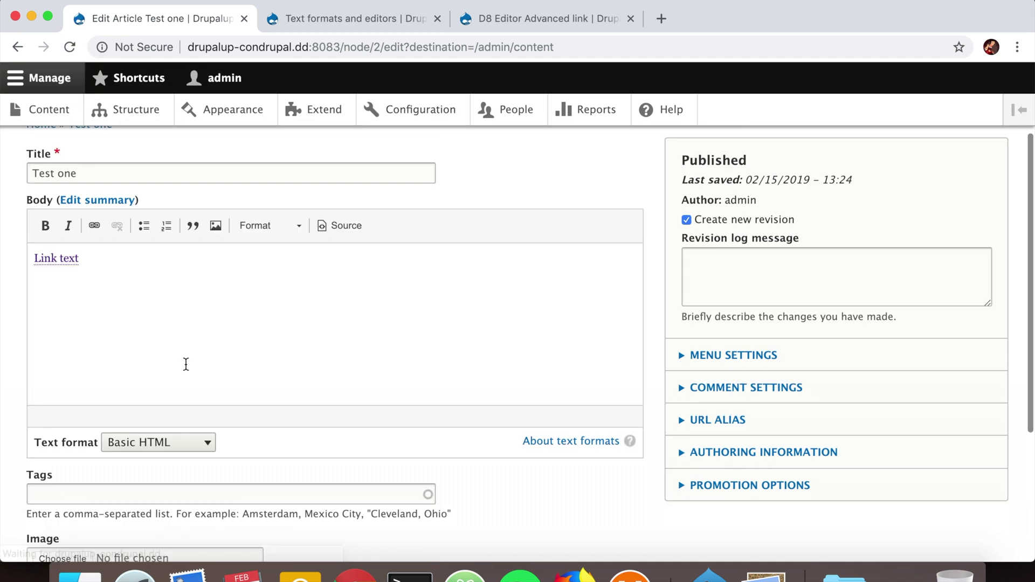
click(58, 258)
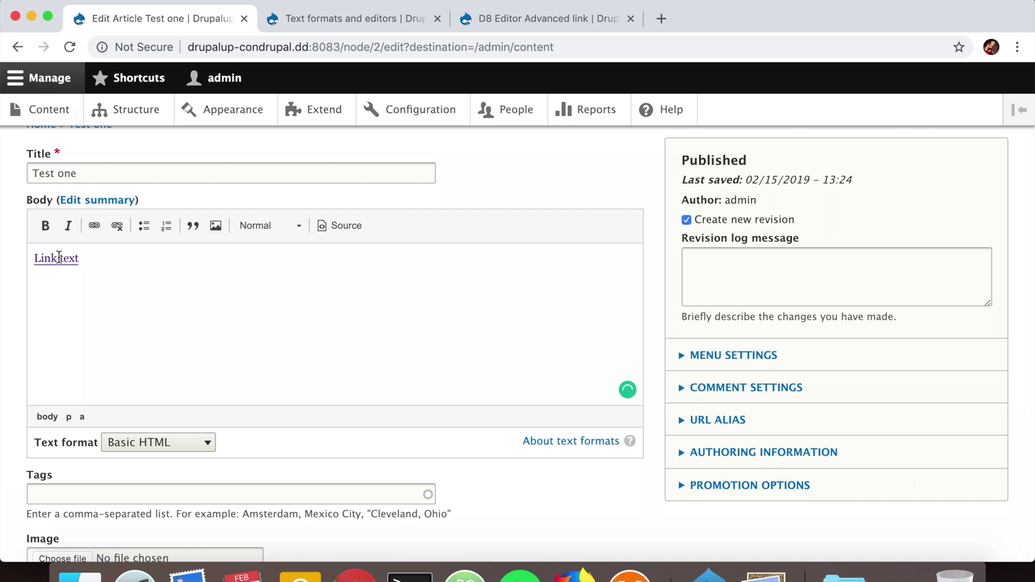
click(93, 226)
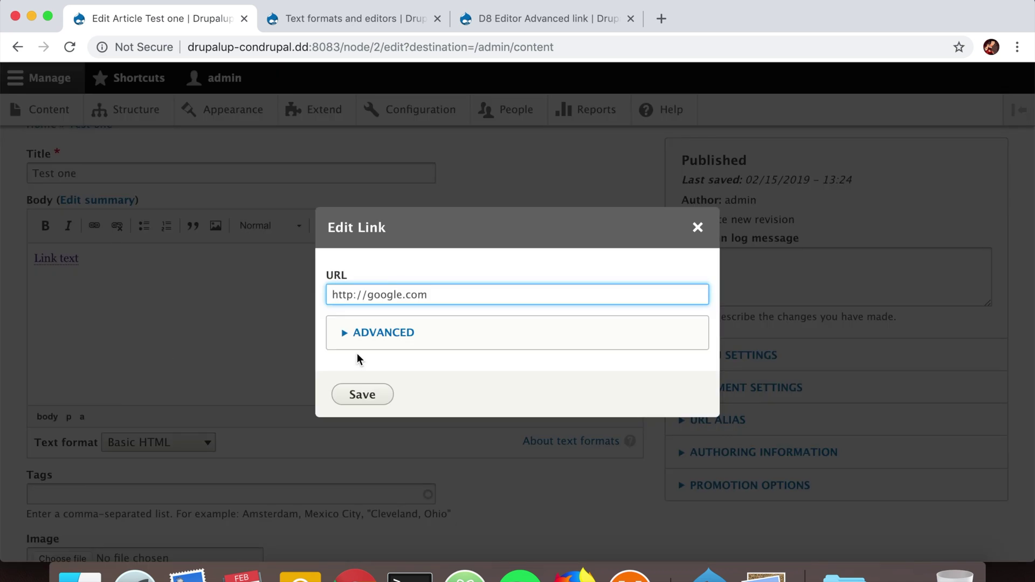
click(372, 334)
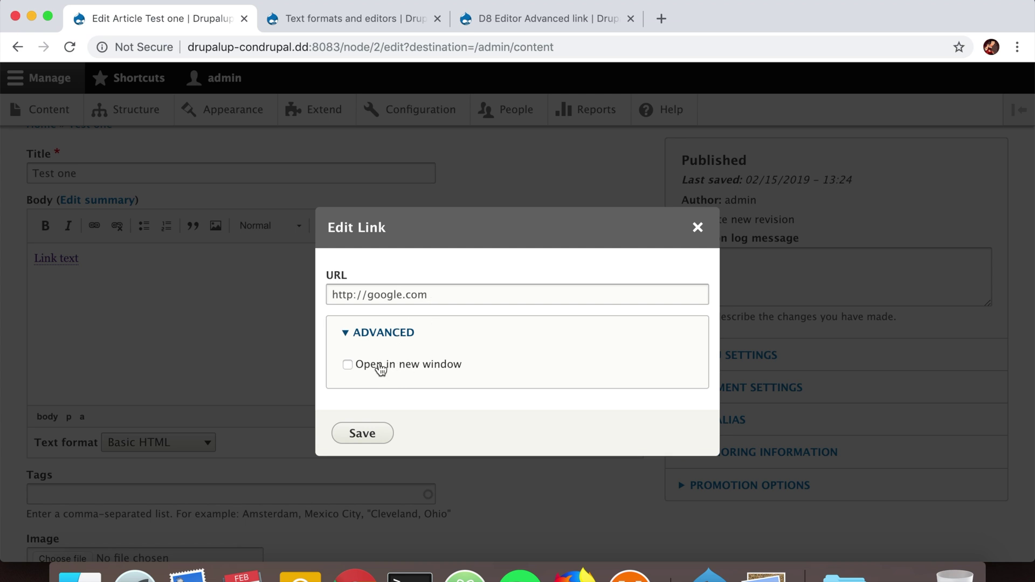
click(369, 433)
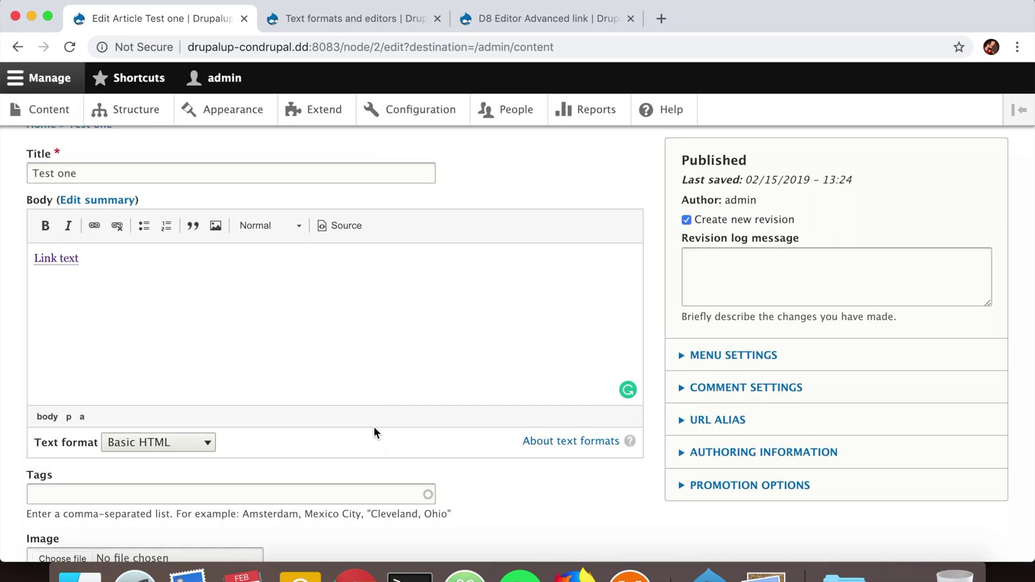
Save the Test one article and open its page from the Content list.
scroll(139, 302, down, 5)
click(63, 476)
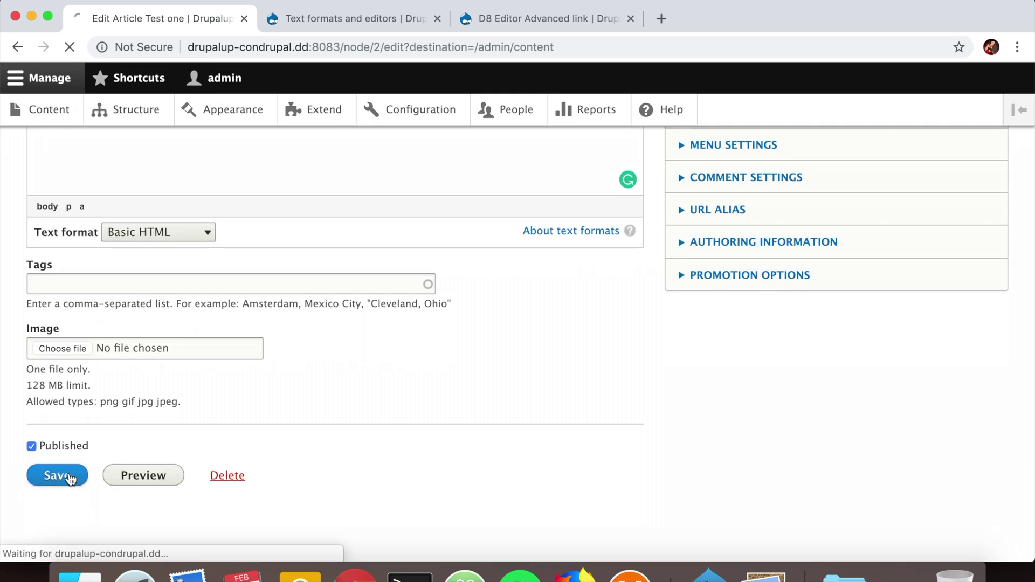
scroll(185, 421, down, 3)
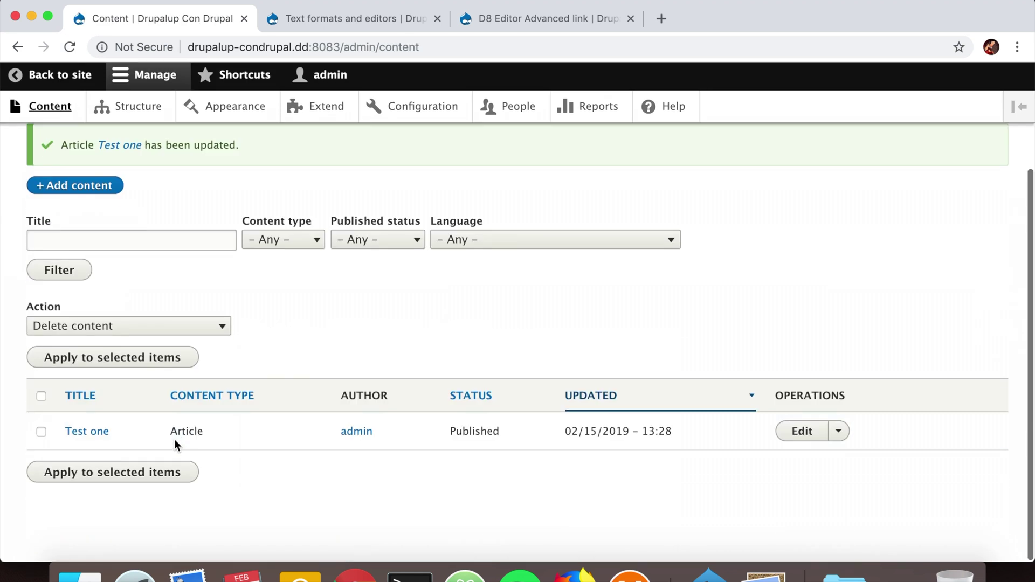
click(85, 434)
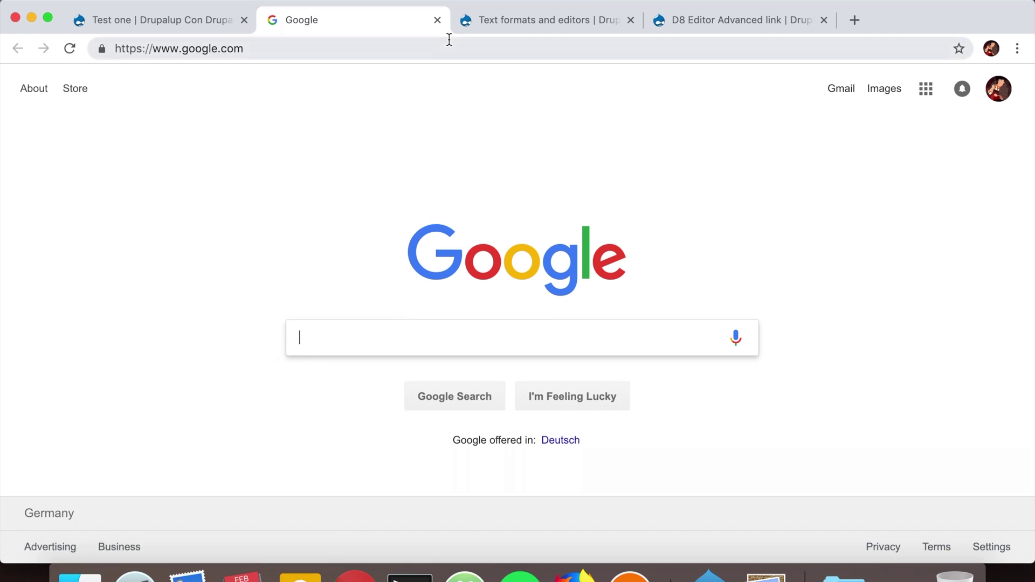
Close the Google tab and pick out 'title' in the D8 Editor Advanced link instructions.
click(438, 21)
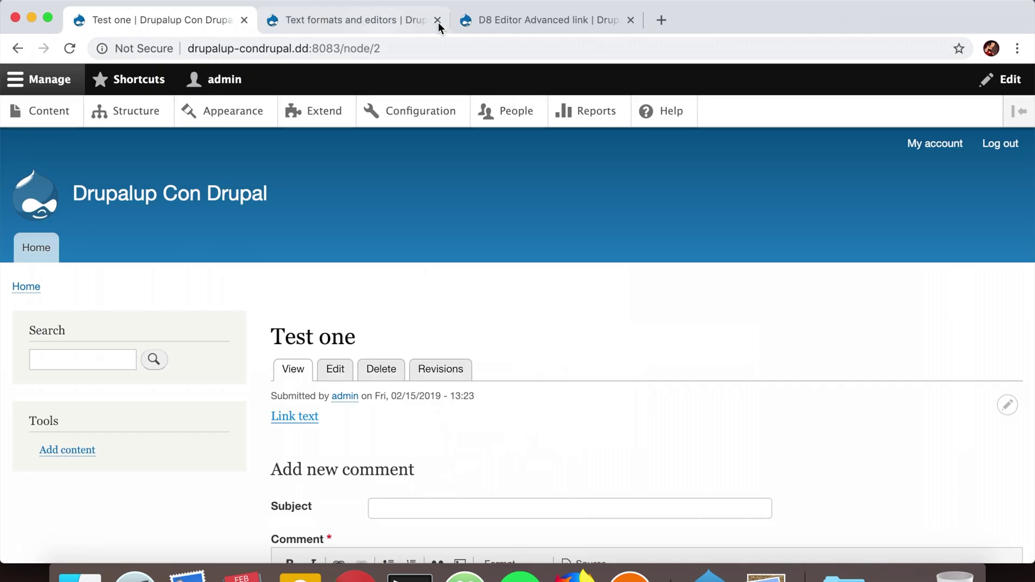
click(510, 21)
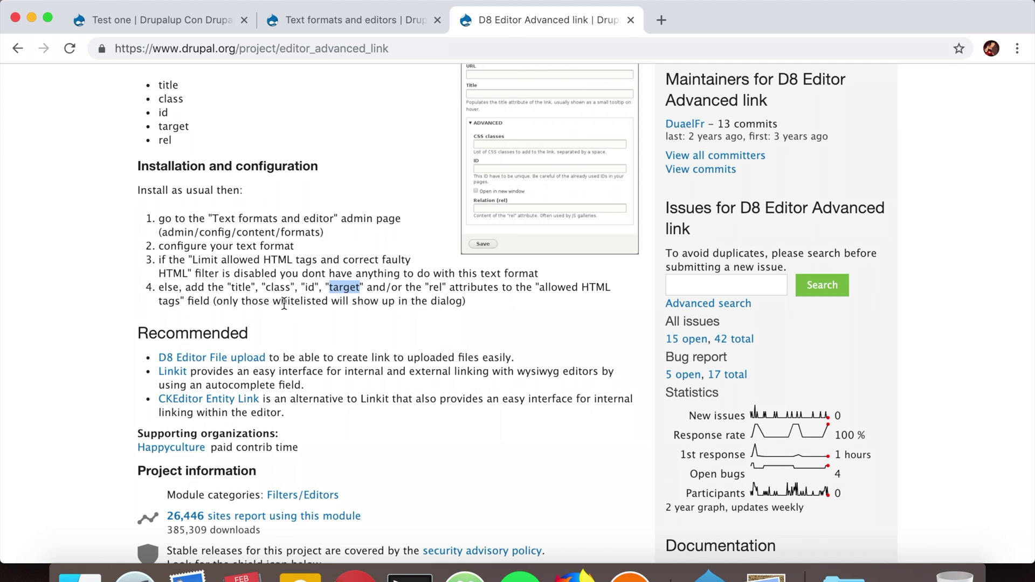
double_click(237, 287)
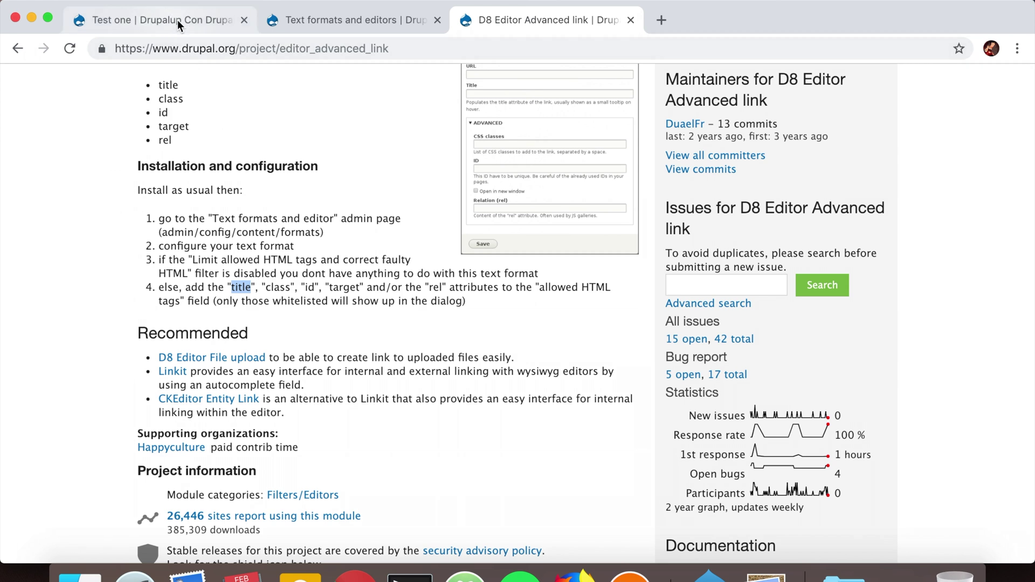
In the Basic HTML format's Allowed HTML tags, add title after target on <a>.
click(294, 21)
scroll(406, 393, down, 3)
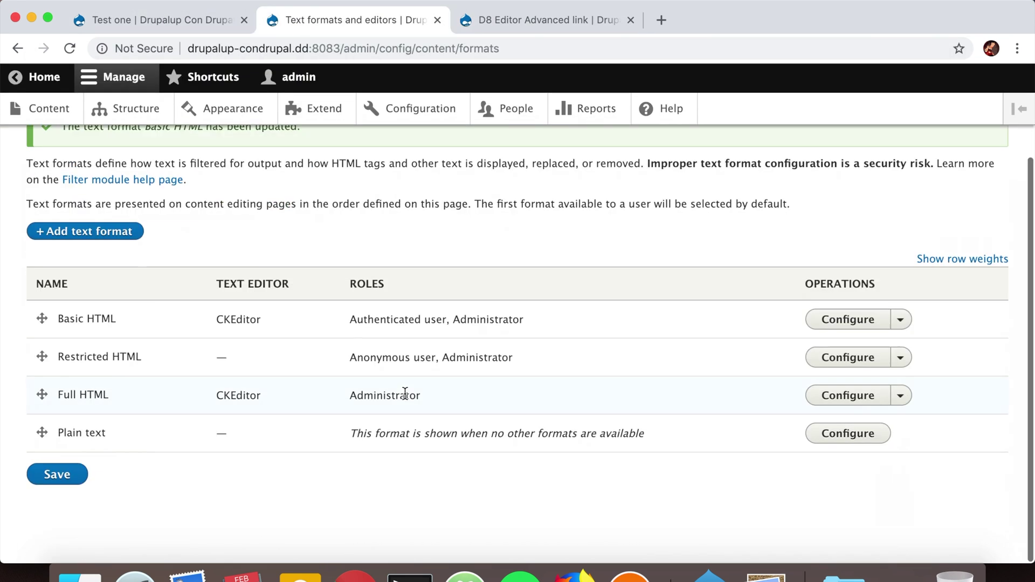
click(831, 326)
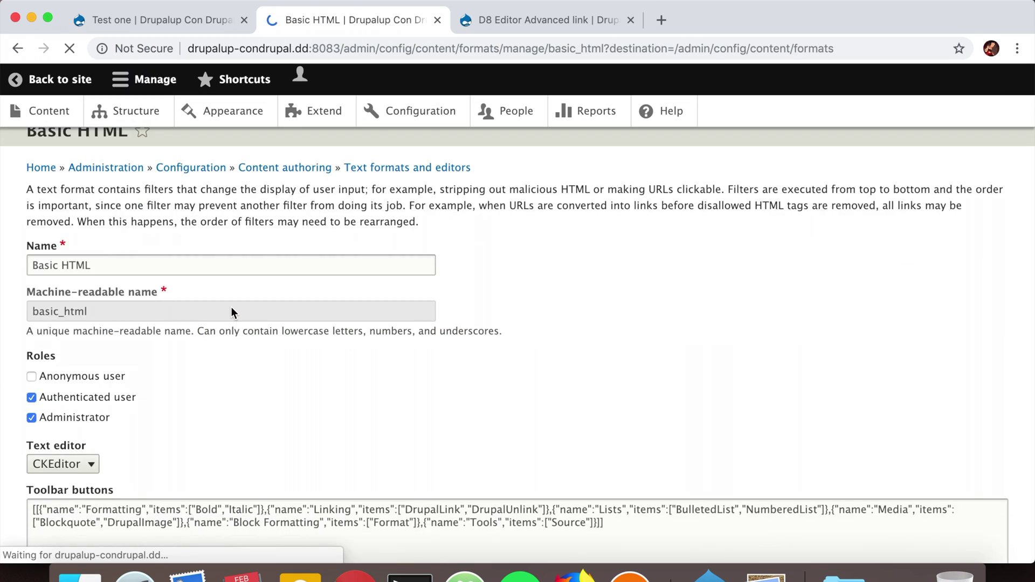
scroll(231, 311, down, 10)
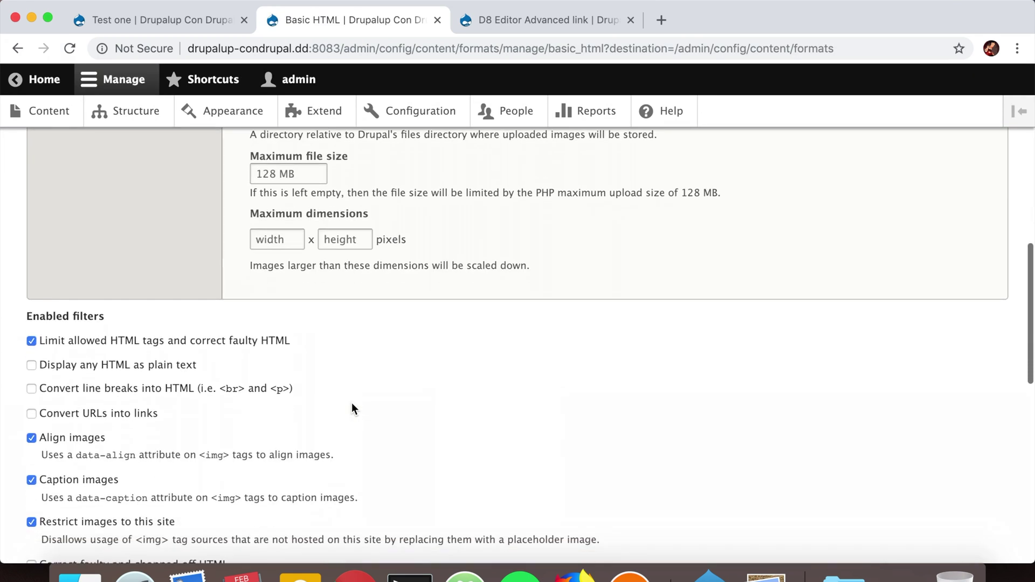
scroll(352, 408, down, 8)
click(378, 385)
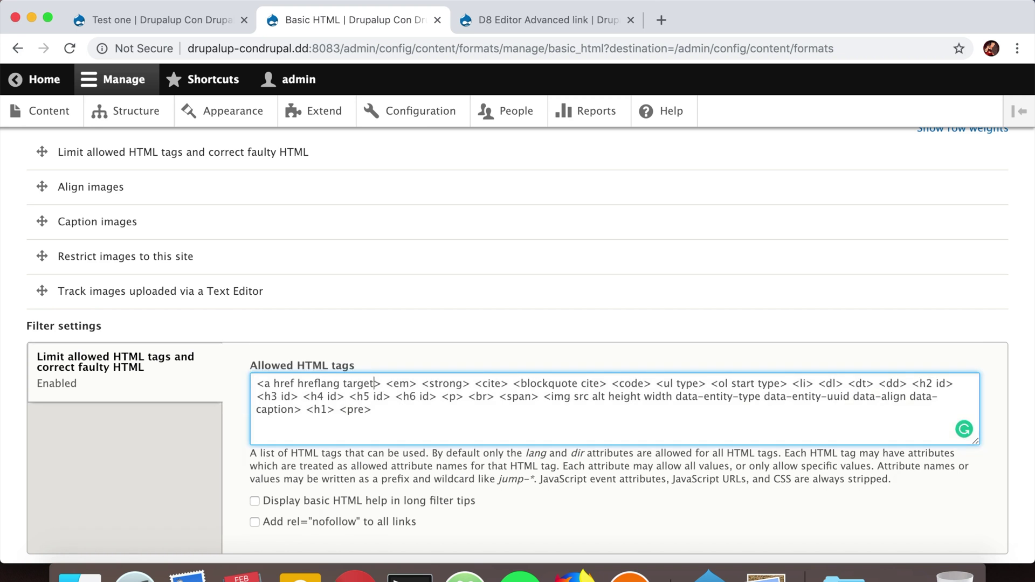
text(title)
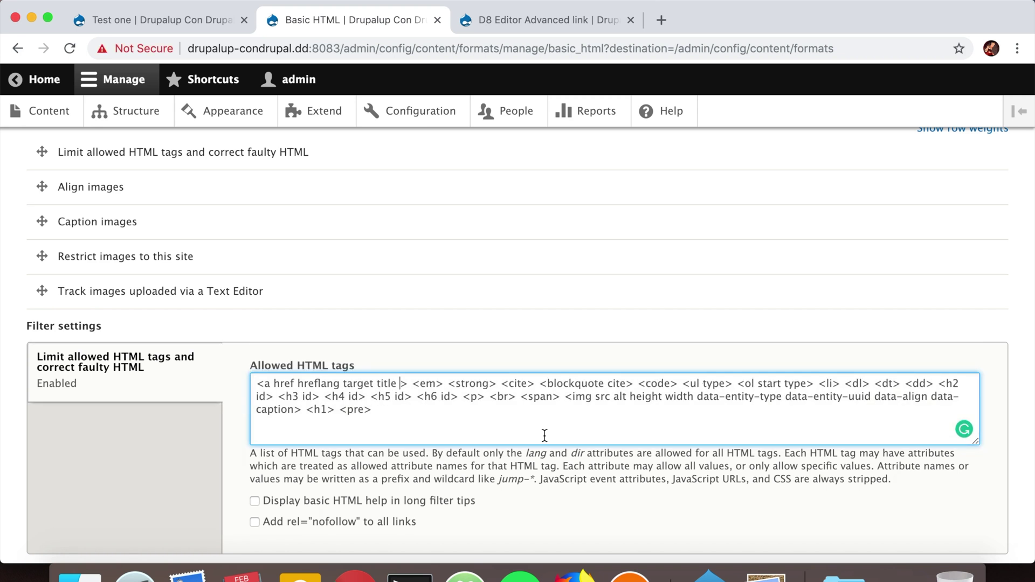
Add class to the <a> attributes, copied from the module's instructions, and save the configuration.
click(613, 30)
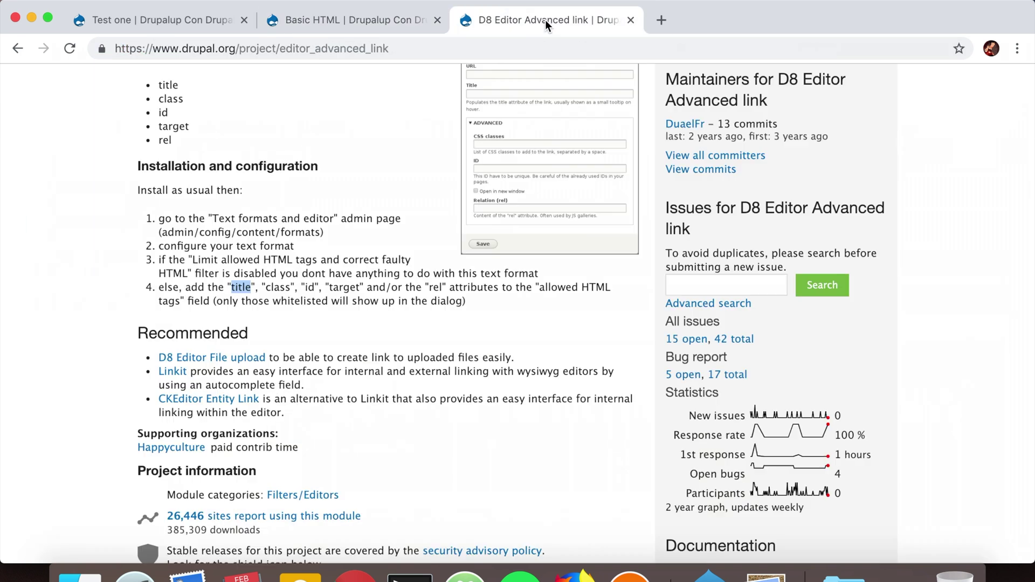
double_click(279, 292)
key(super+c)
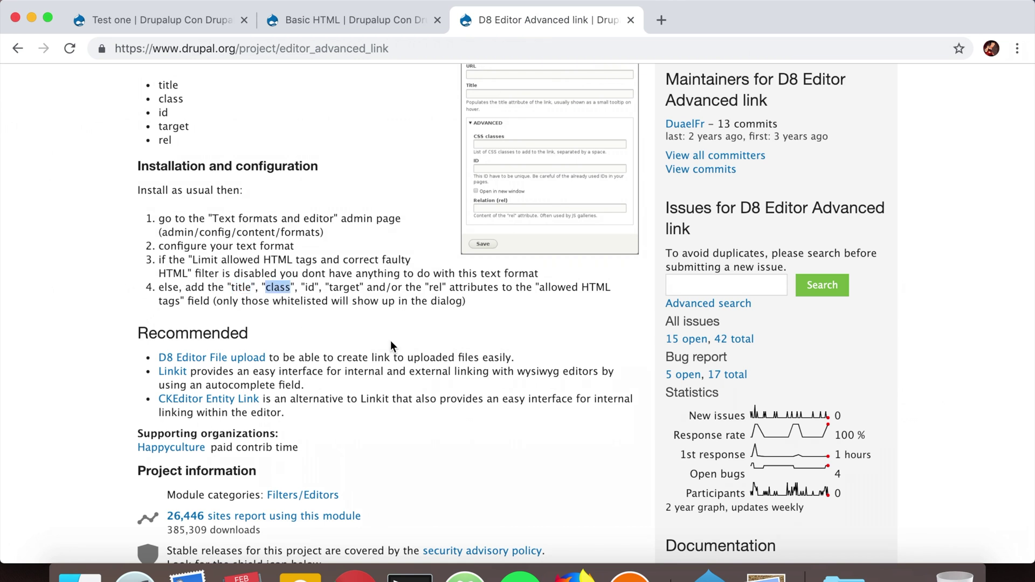
click(309, 16)
key(super+v)
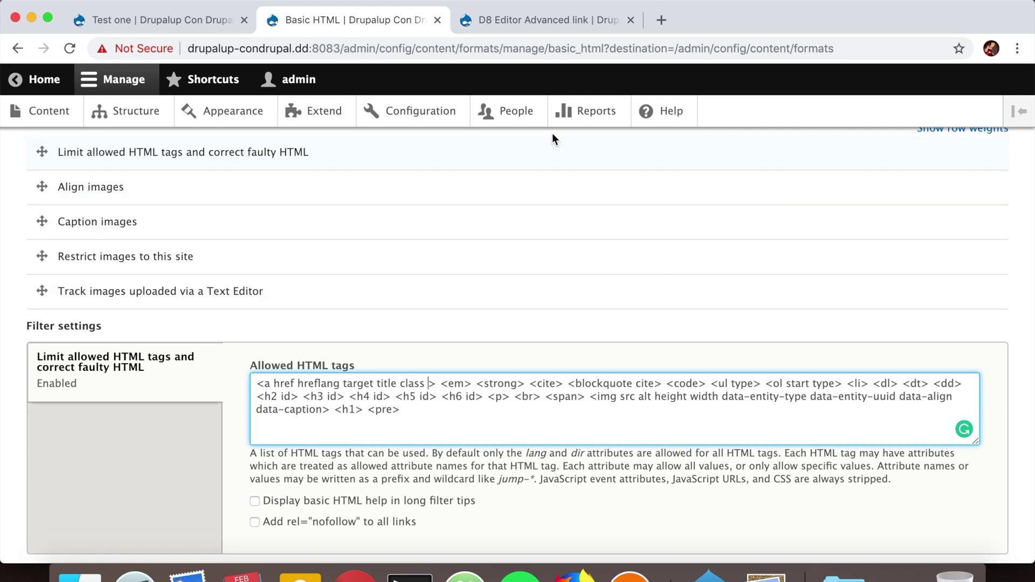
click(479, 29)
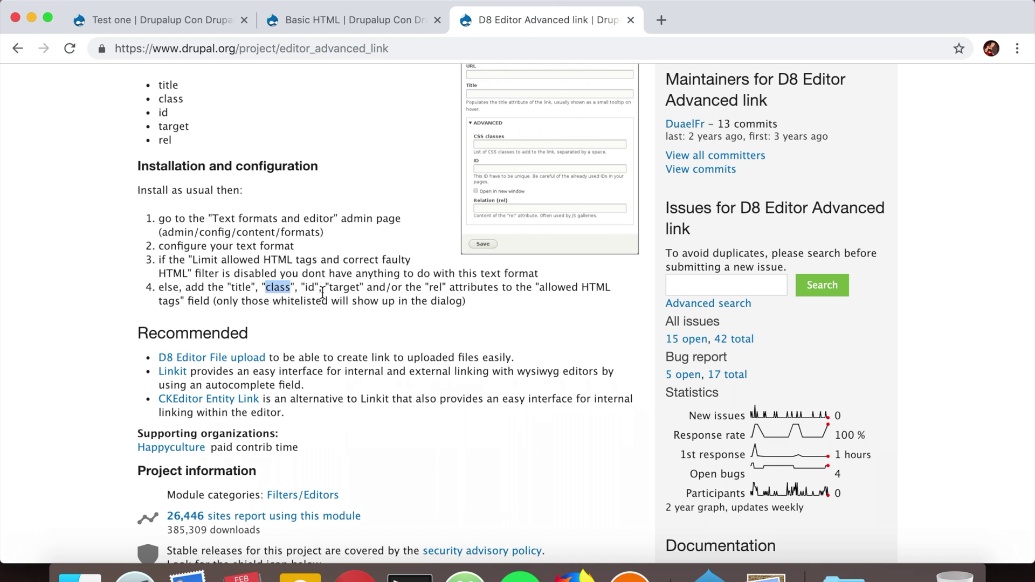
scroll(553, 213, up, 3)
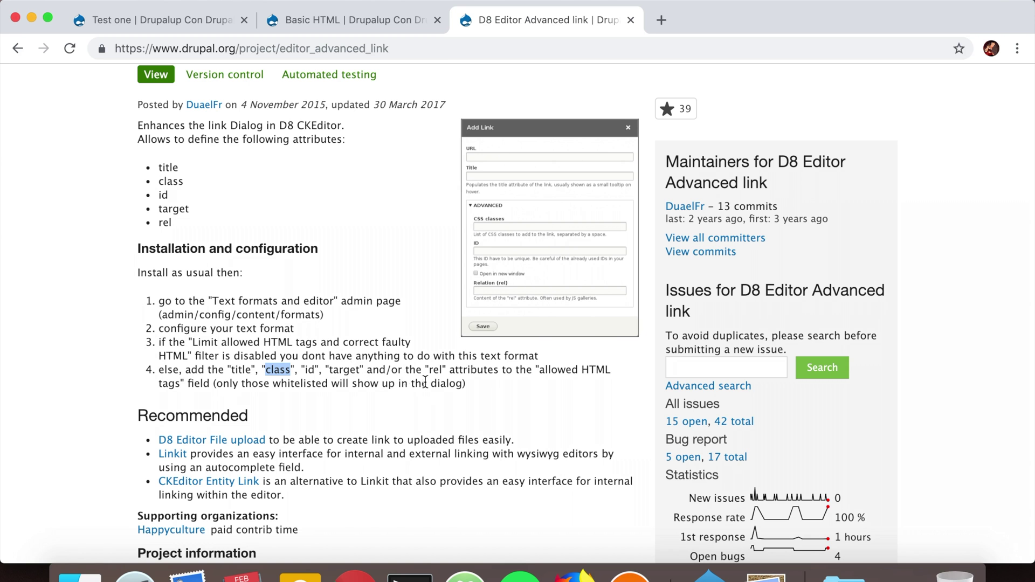
click(345, 20)
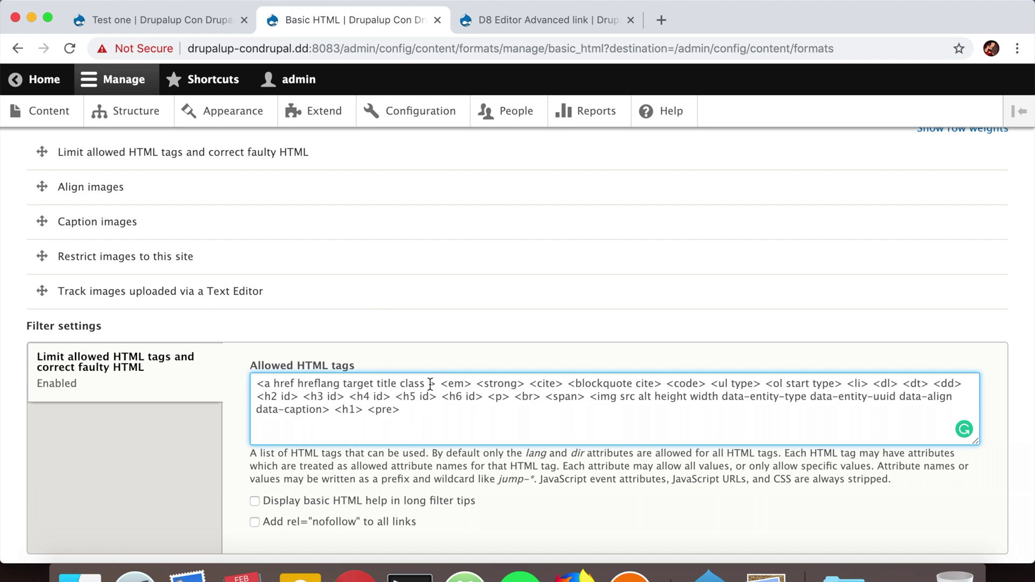
scroll(405, 420, up, 15)
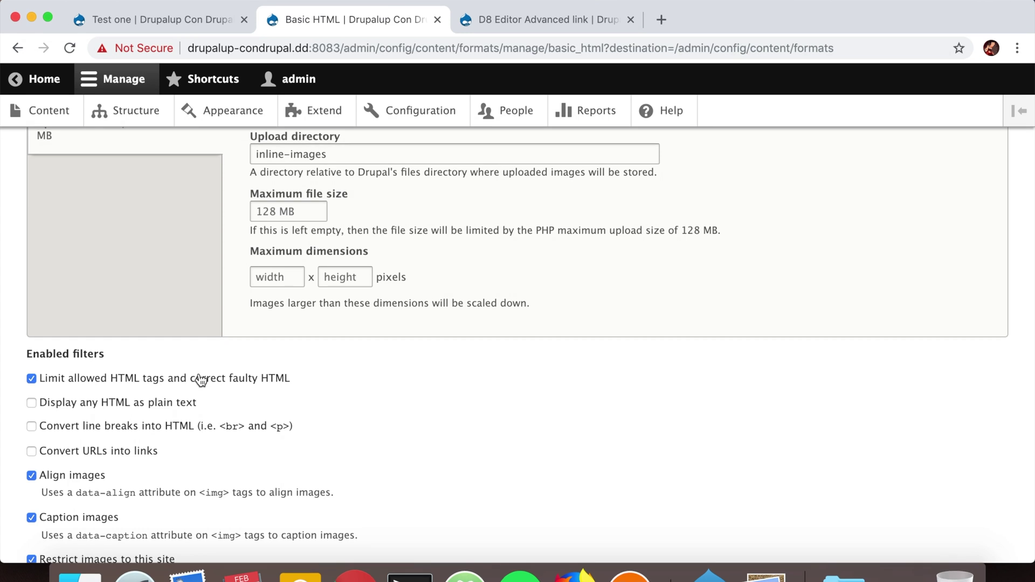
scroll(201, 380, down, 13)
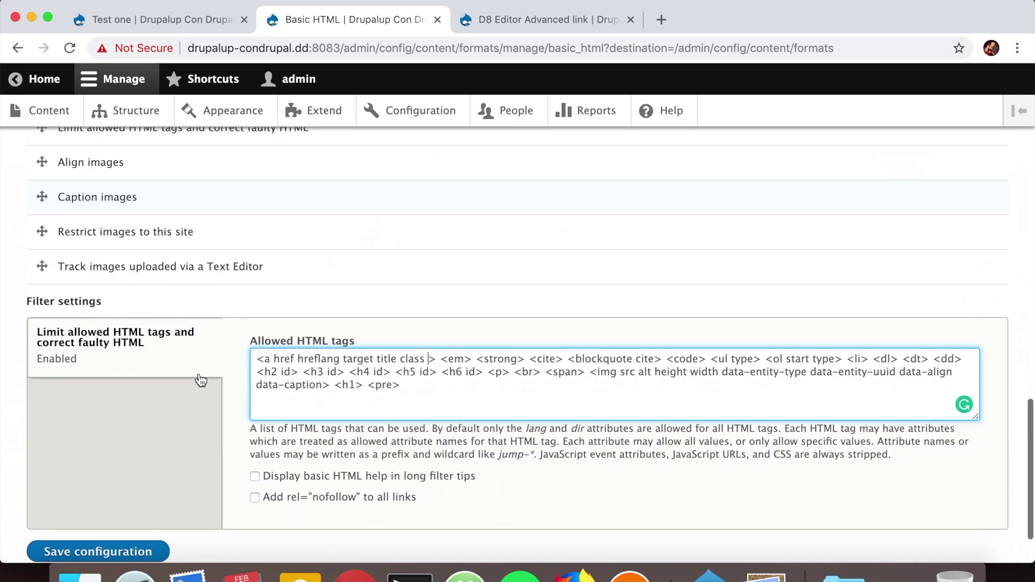
scroll(146, 404, down, 3)
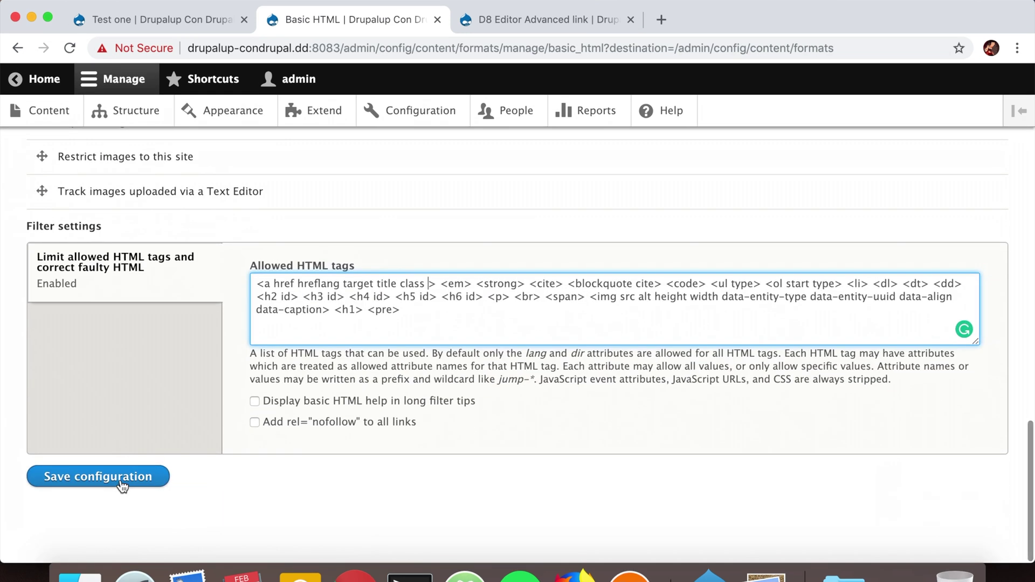
click(118, 484)
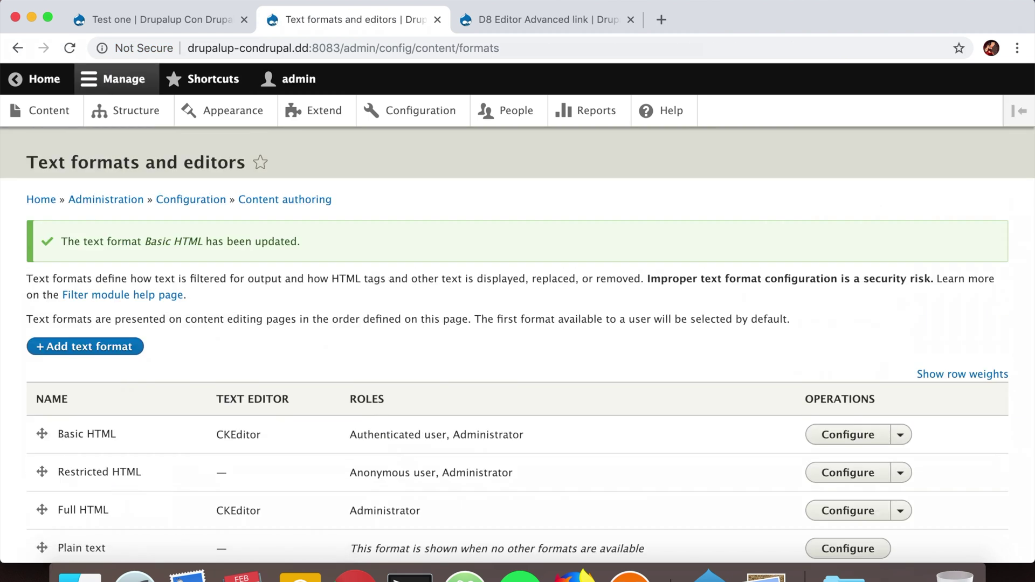
Edit the Test one article and expand the advanced options of the Link text link.
click(124, 20)
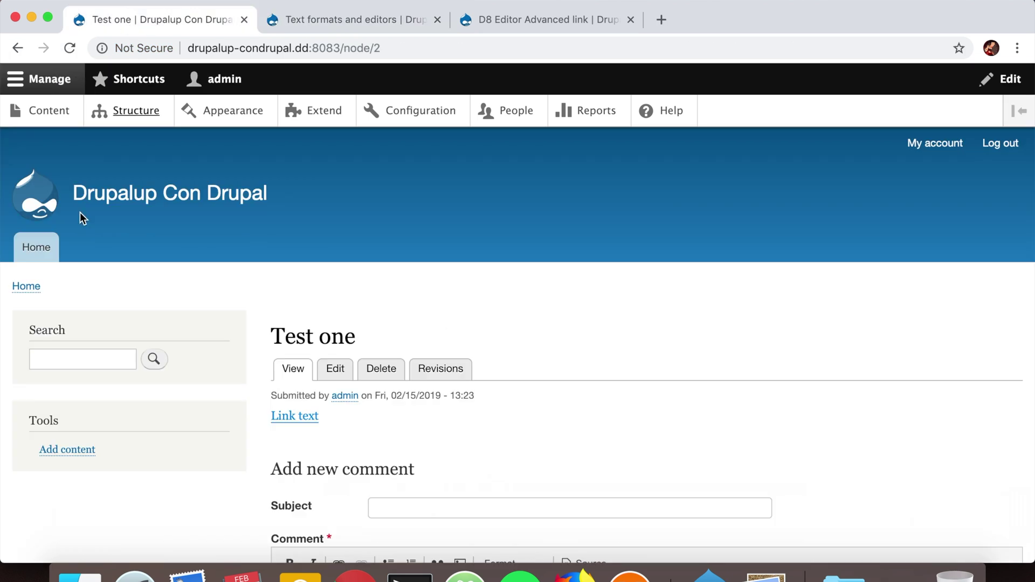
click(338, 370)
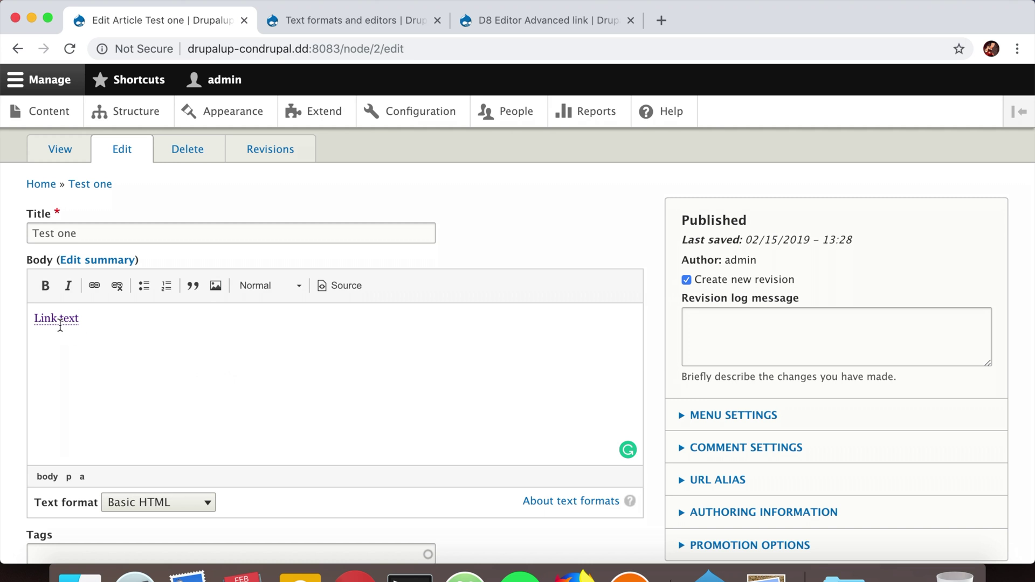
click(94, 285)
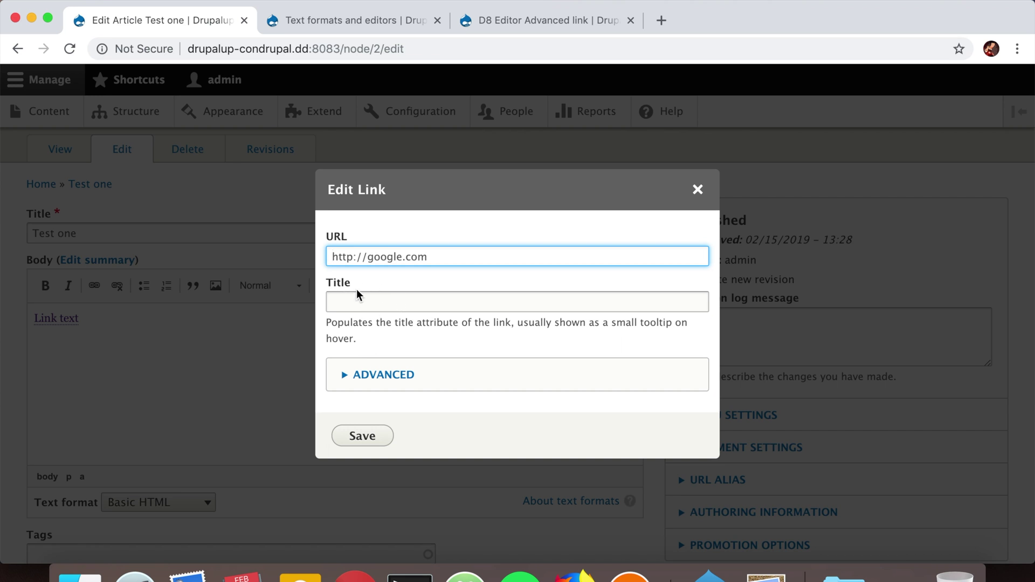
click(381, 384)
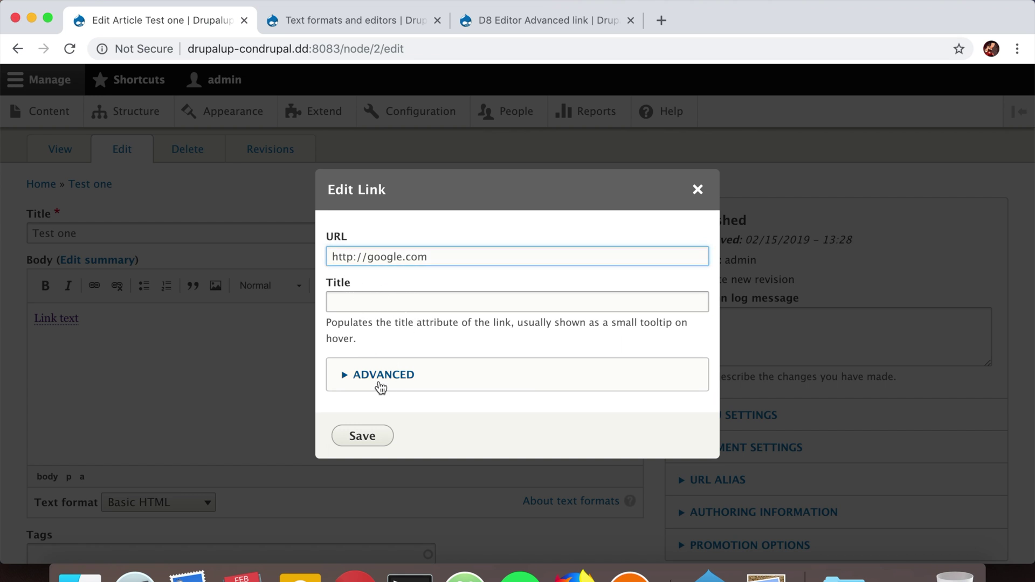
scroll(437, 388, down, 1)
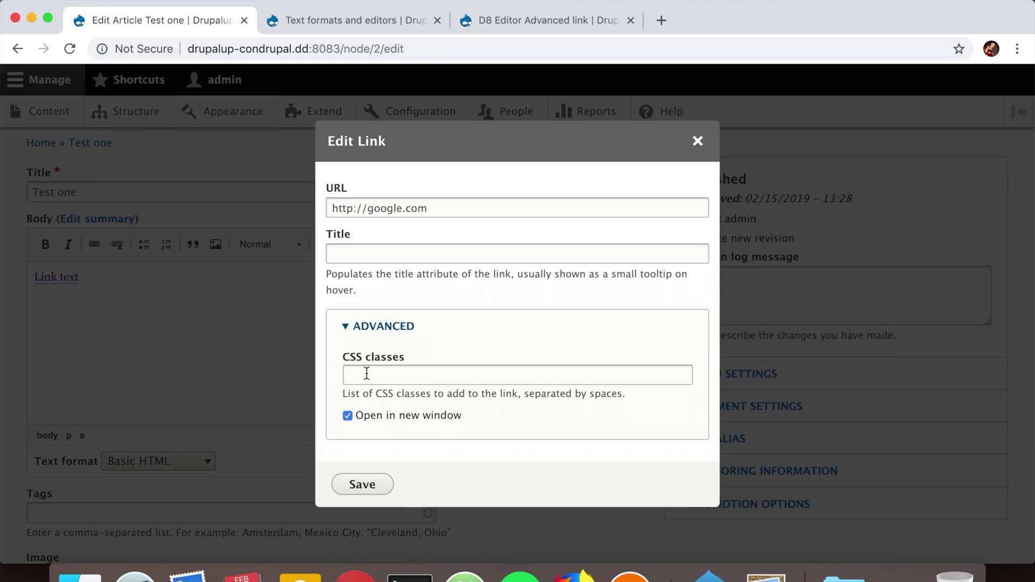